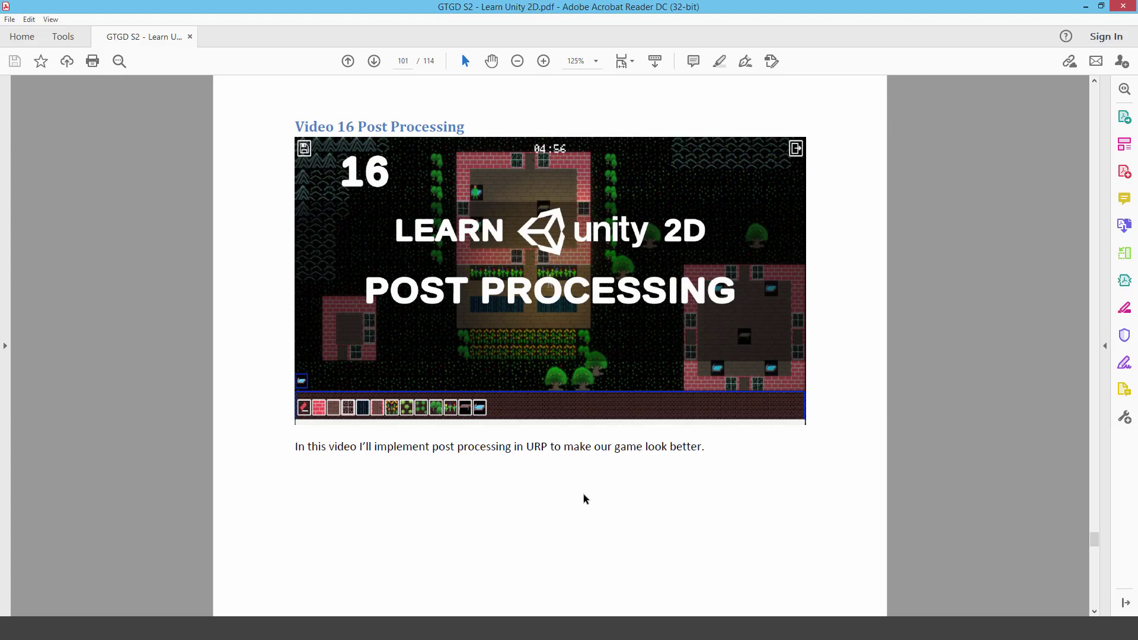
- Switch from the Acrobat PDF guide to the Unity editor showing the Main Menu Scene
key(alt+Tab)
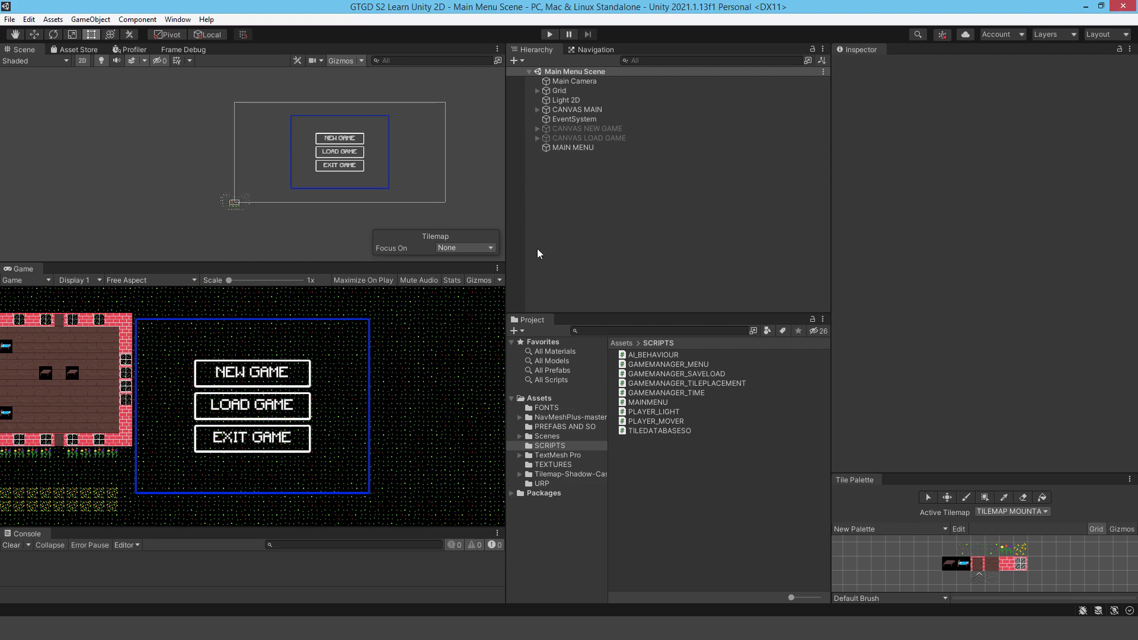
- Enable Post Processing on the Main Camera and confirm the URP Renderer has post-processing enabled
click(581, 81)
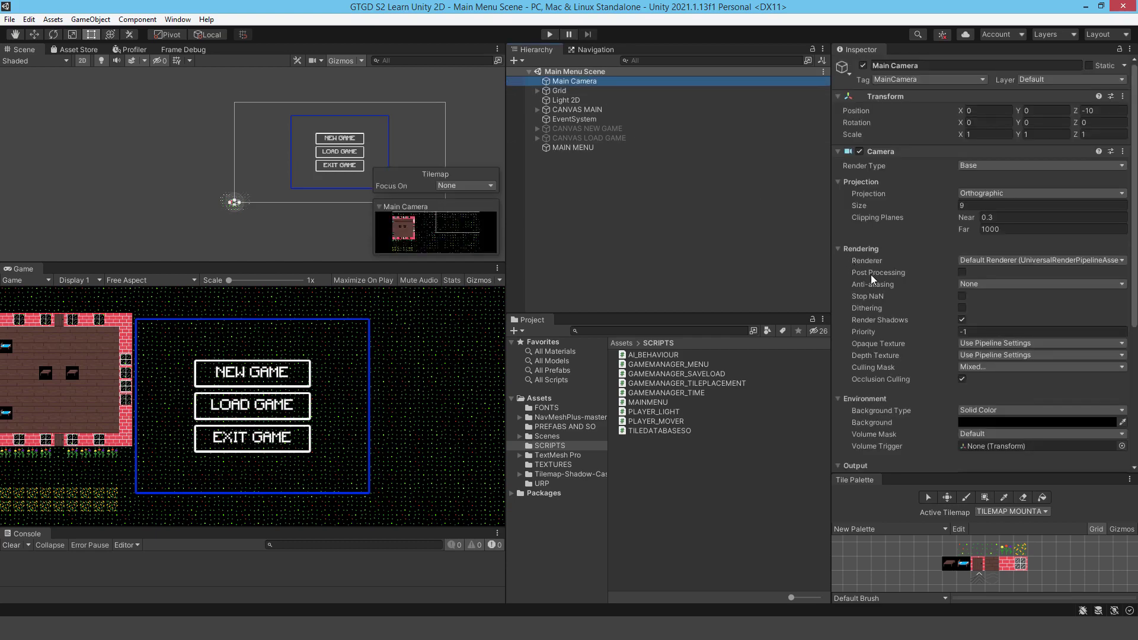
click(962, 273)
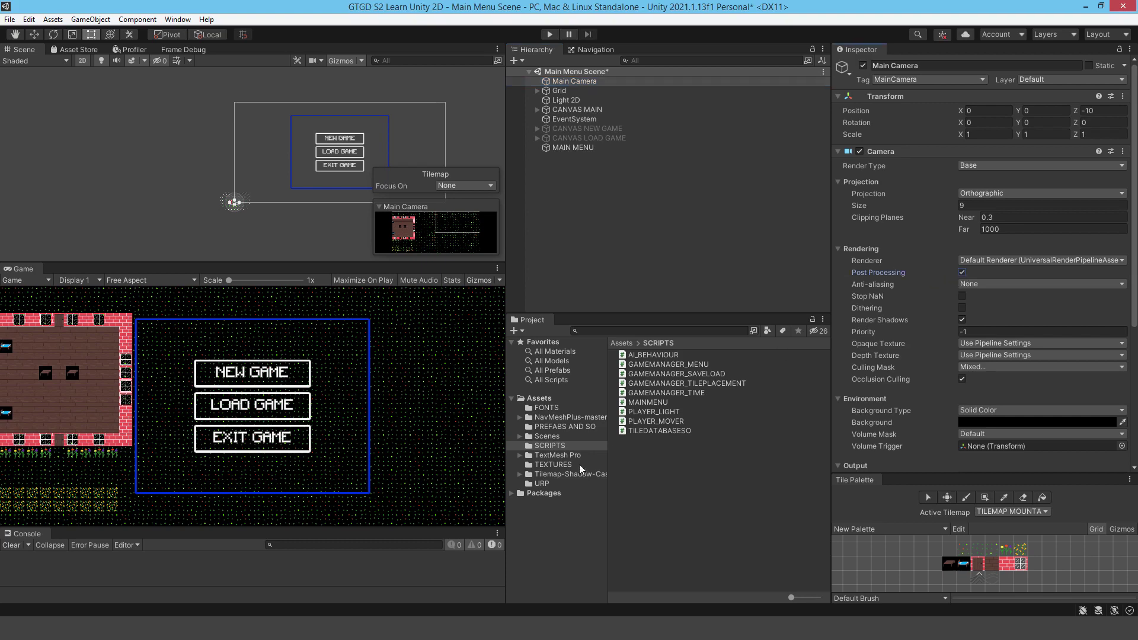
click(540, 484)
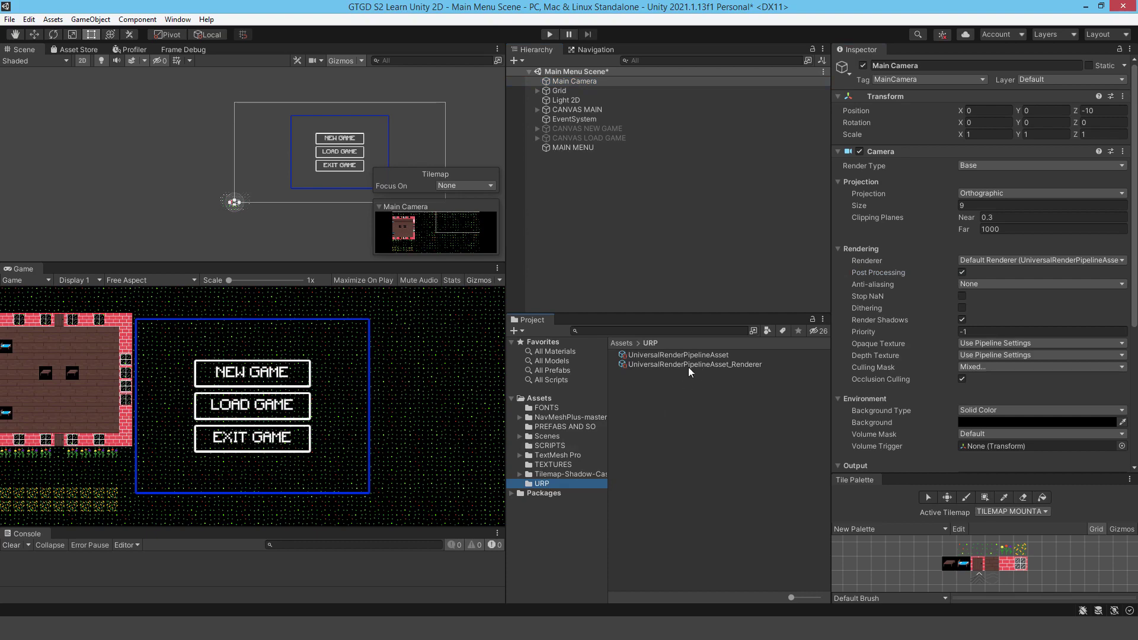
click(752, 367)
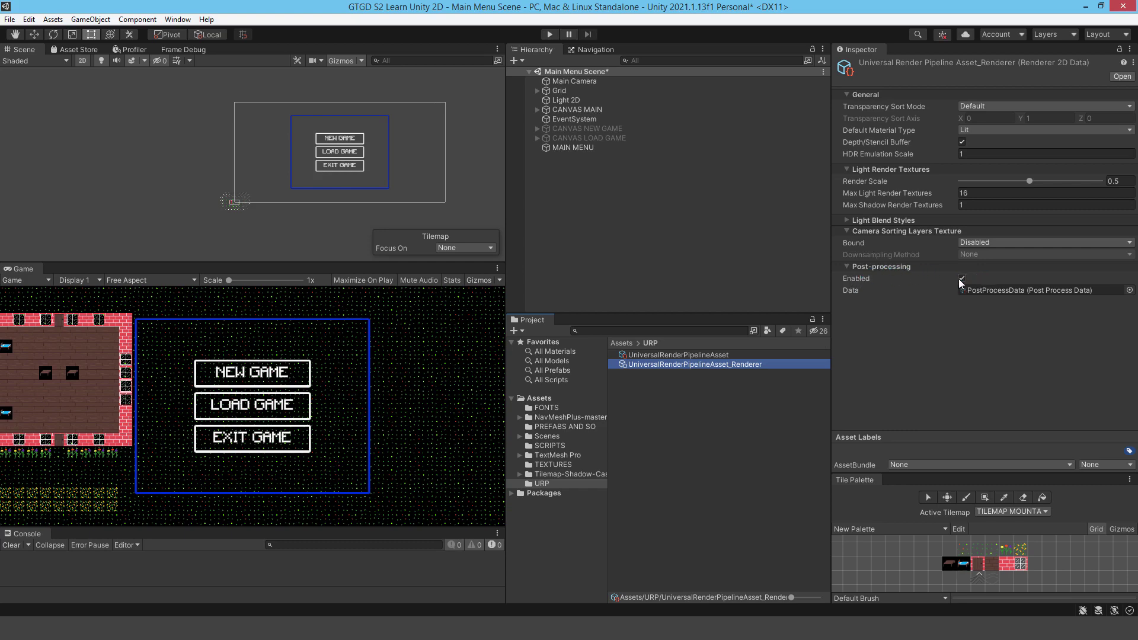
click(583, 179)
- Create an empty object at the origin named POST PROCESSING
right_click(582, 172)
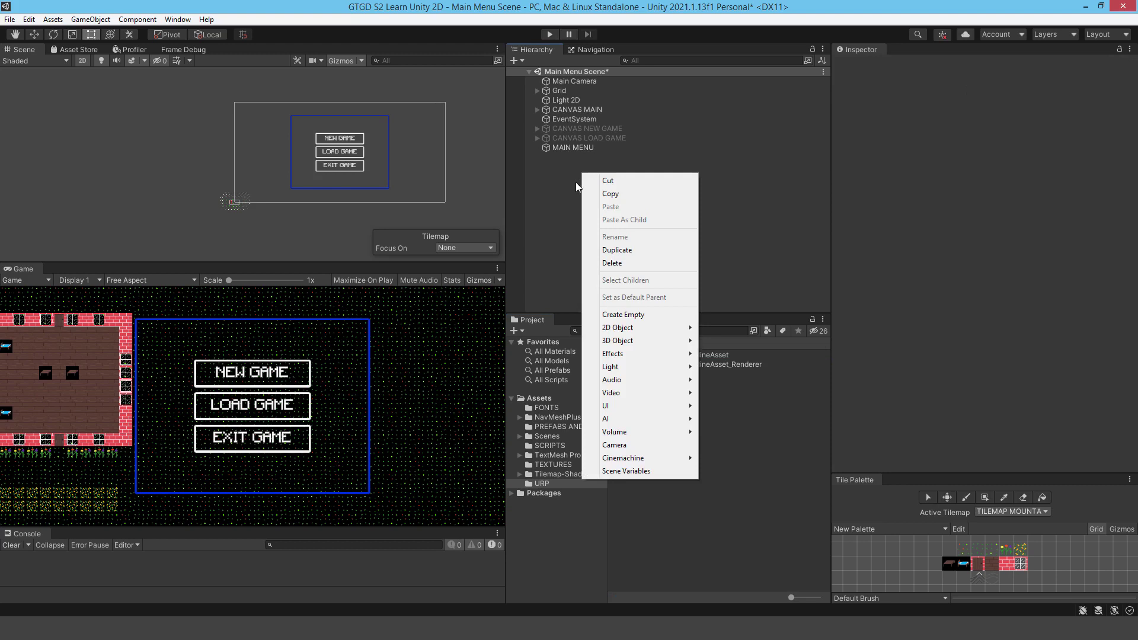
click(629, 315)
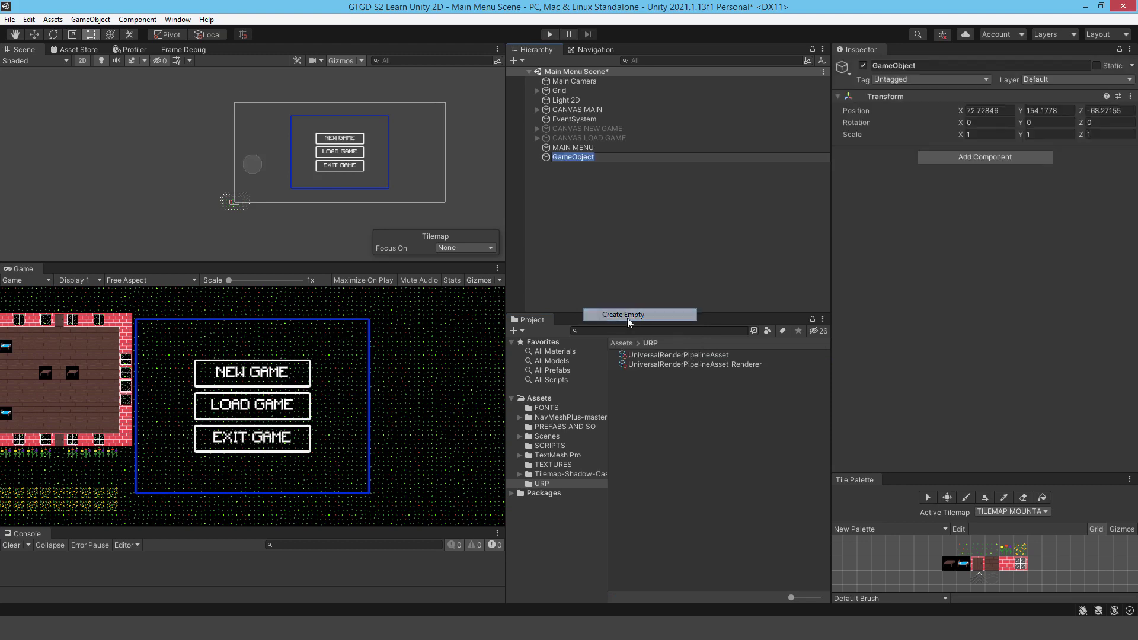
click(1130, 97)
click(1072, 111)
click(923, 66)
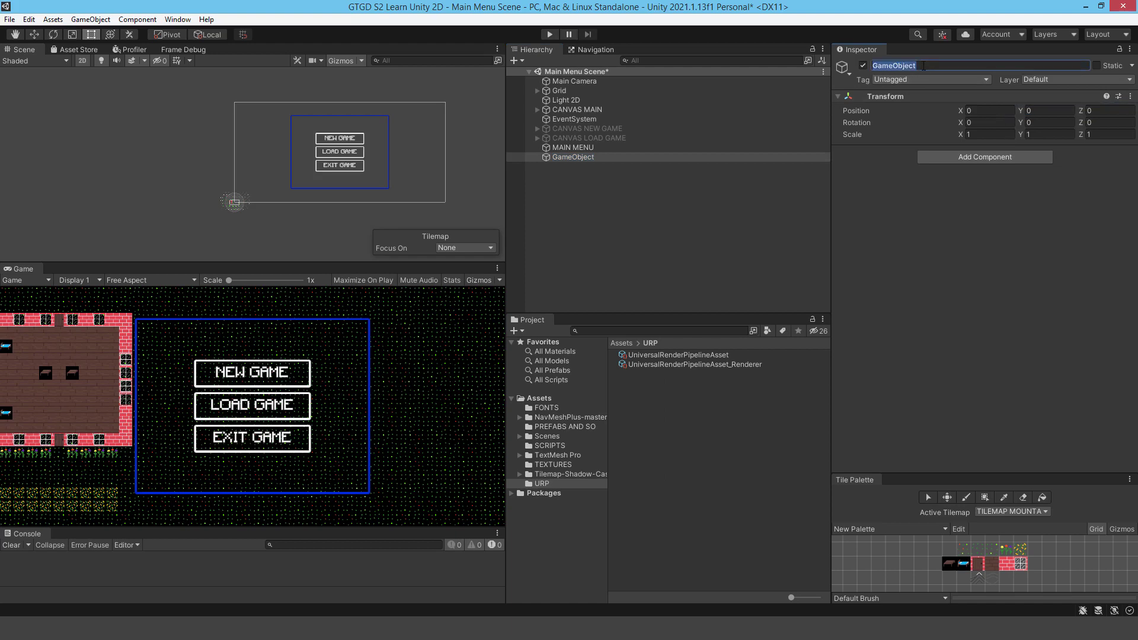
text(POST PROCESSING)
key(Return)
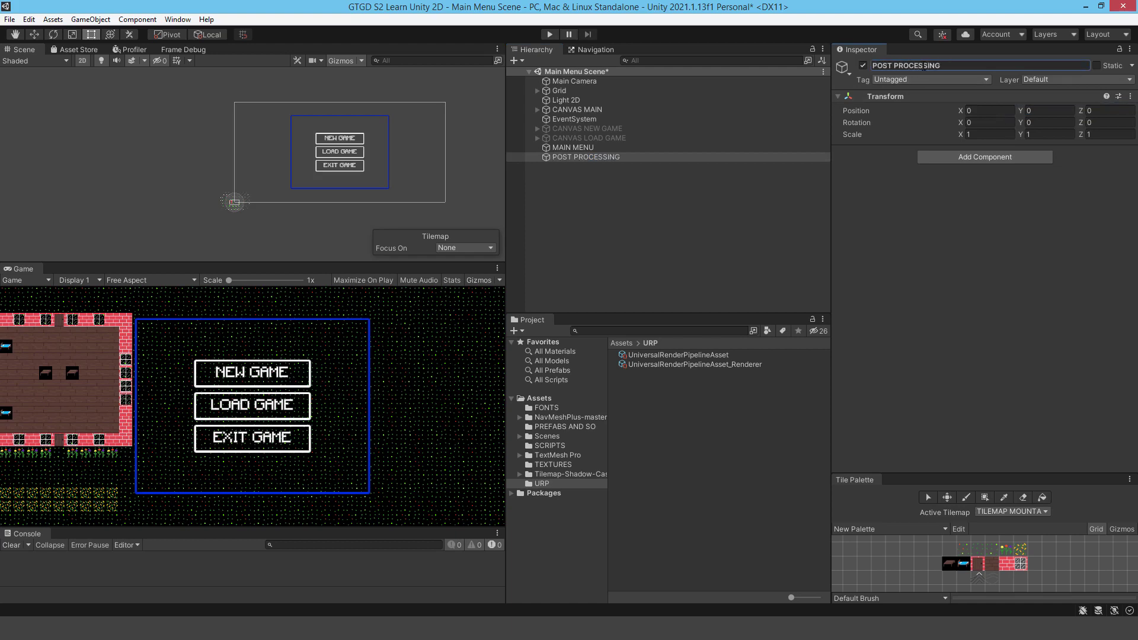
- Add a Volume component and create a new POST PROCESSING Profile for it
click(926, 157)
click(942, 201)
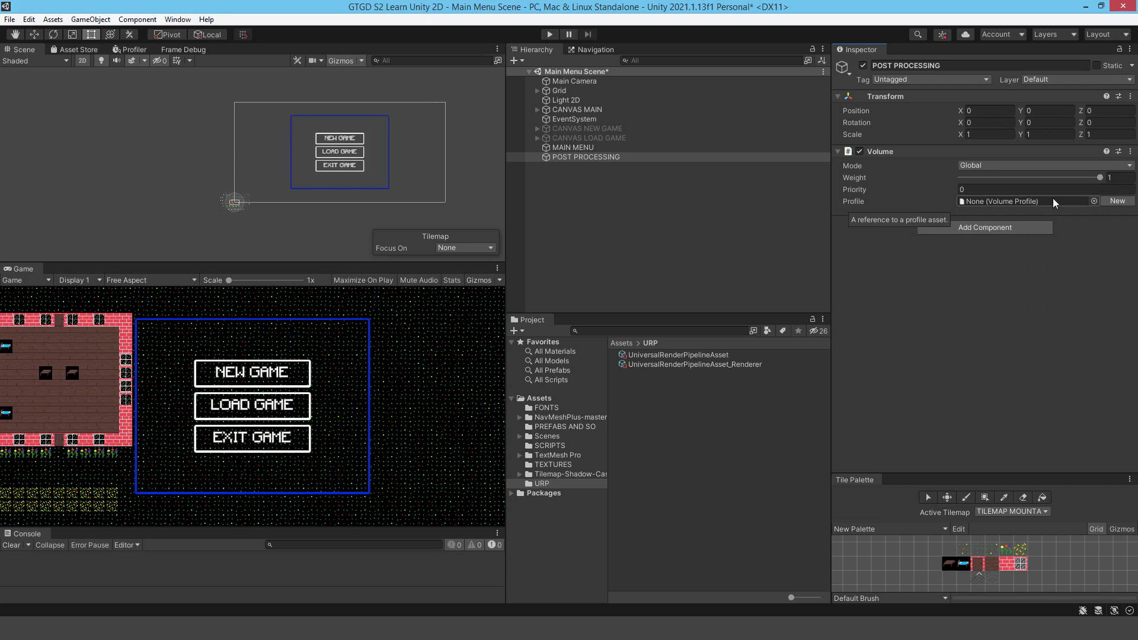
click(1110, 201)
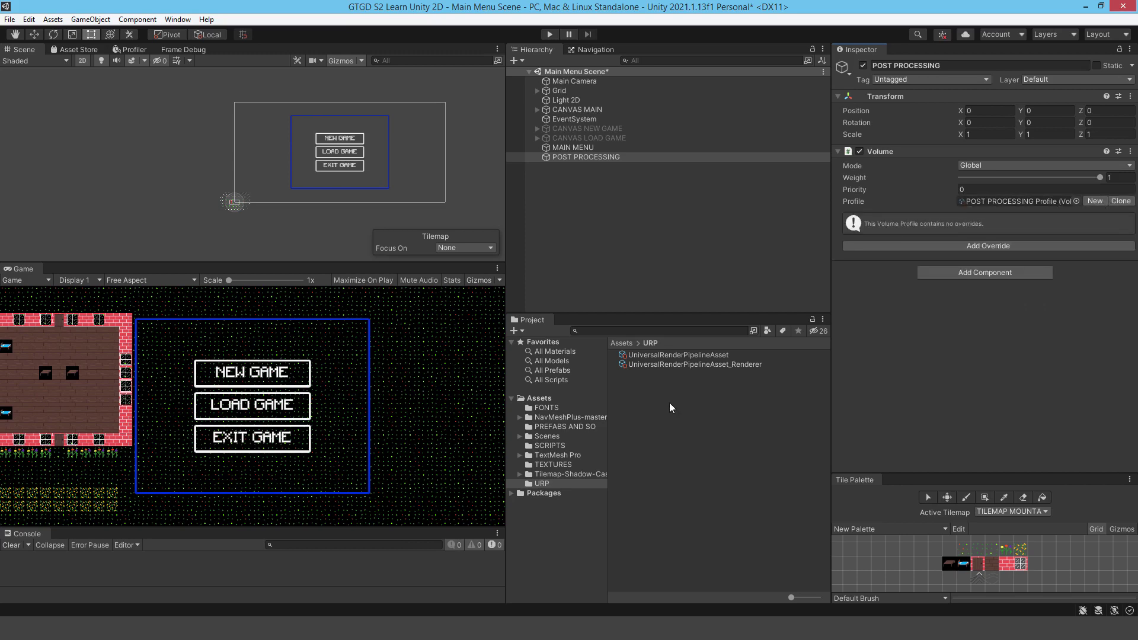
click(980, 201)
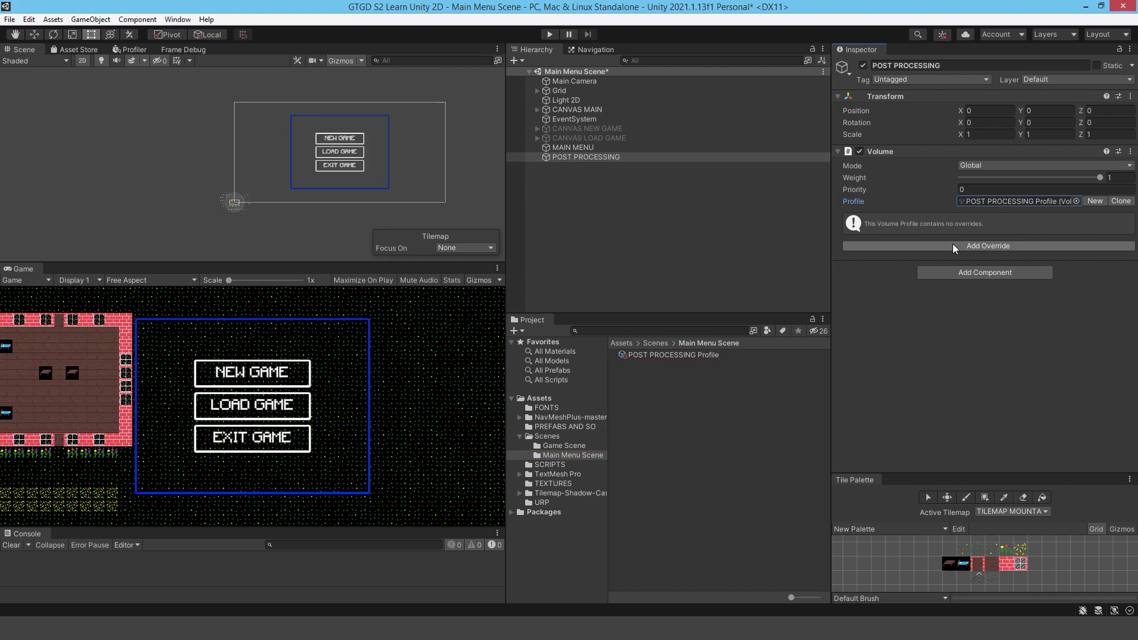
- Add a Vignette override to the profile and enable its Intensity at about 0.349
click(994, 247)
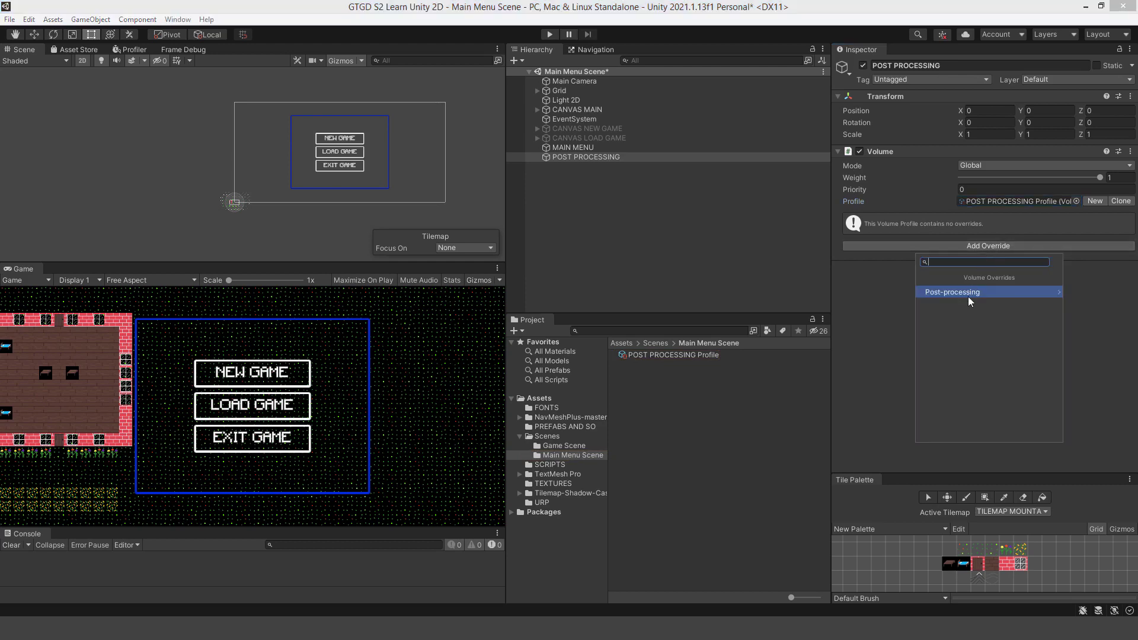
click(967, 293)
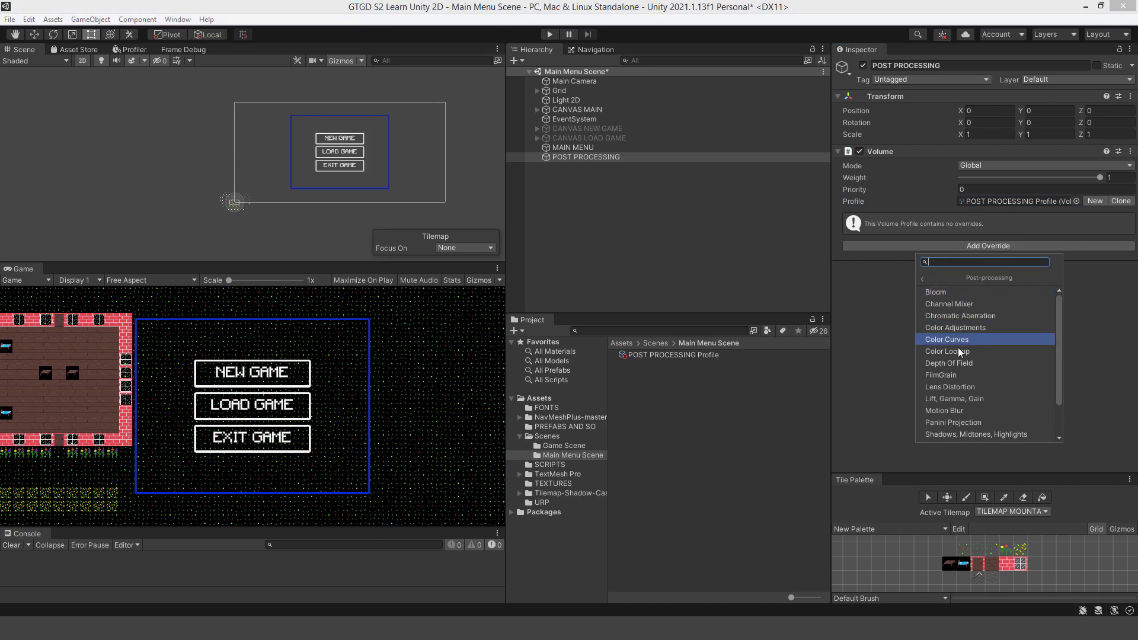
scroll(959, 350, down, 2)
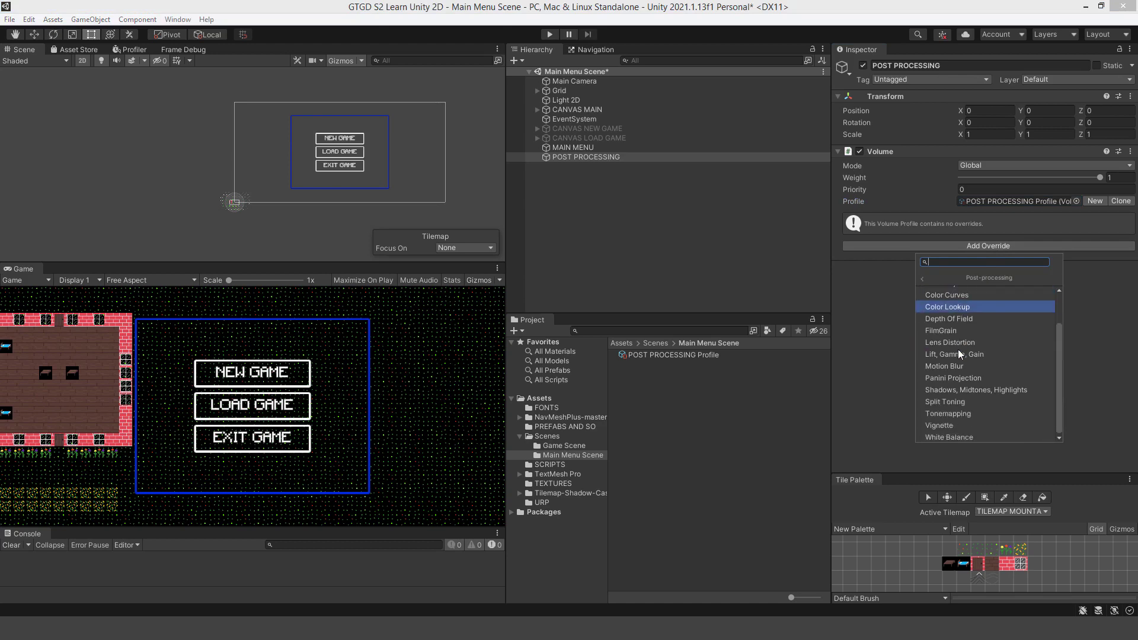
click(945, 425)
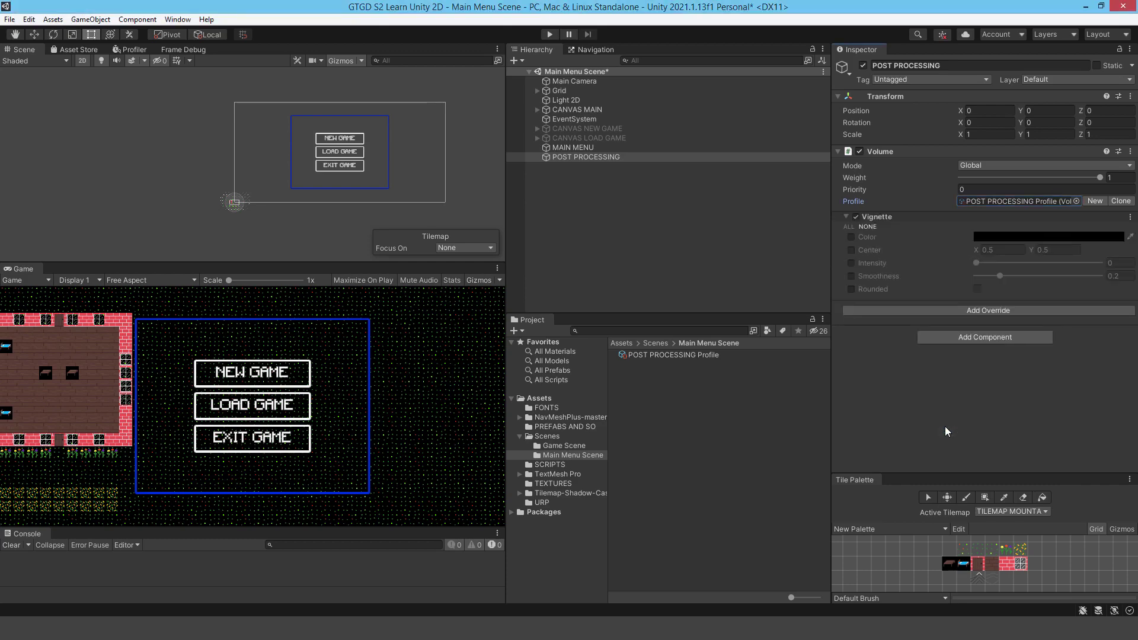
click(852, 264)
drag(976, 263, 1019, 264)
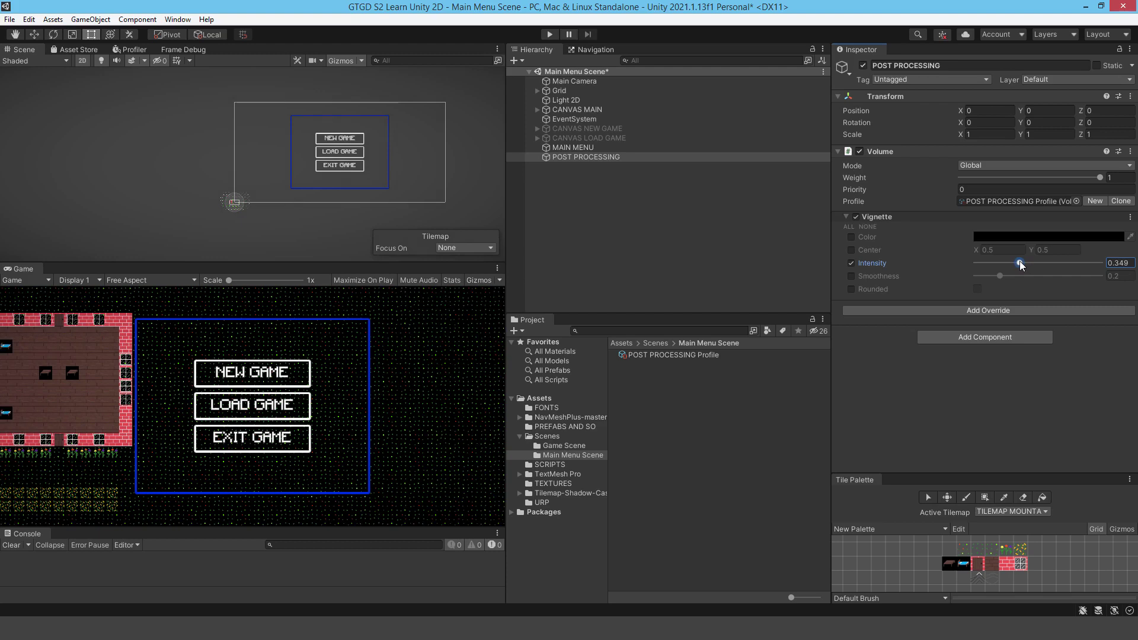
- Enable the Vignette Color and set it to dark blue 051946
click(851, 237)
click(1049, 236)
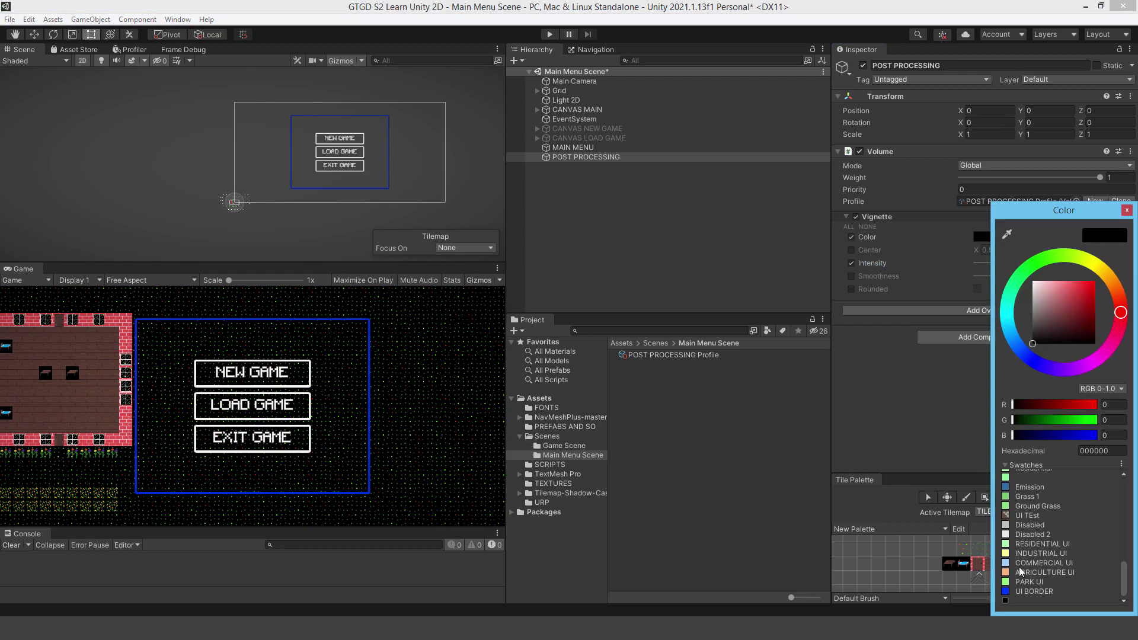
click(1029, 358)
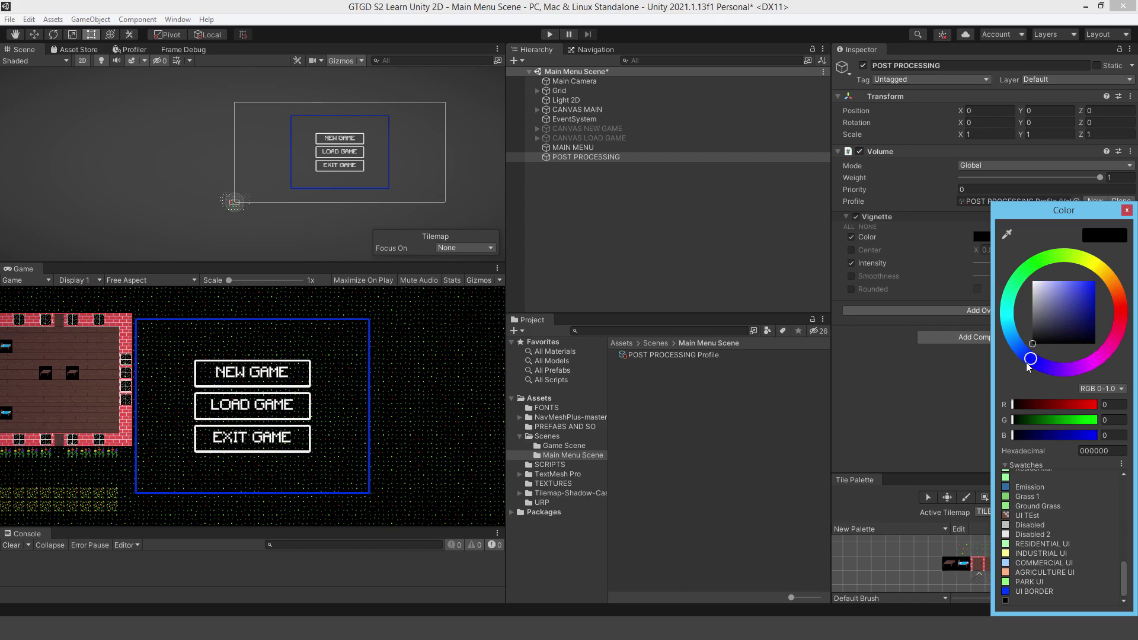
click(1017, 361)
drag(1076, 326, 1092, 326)
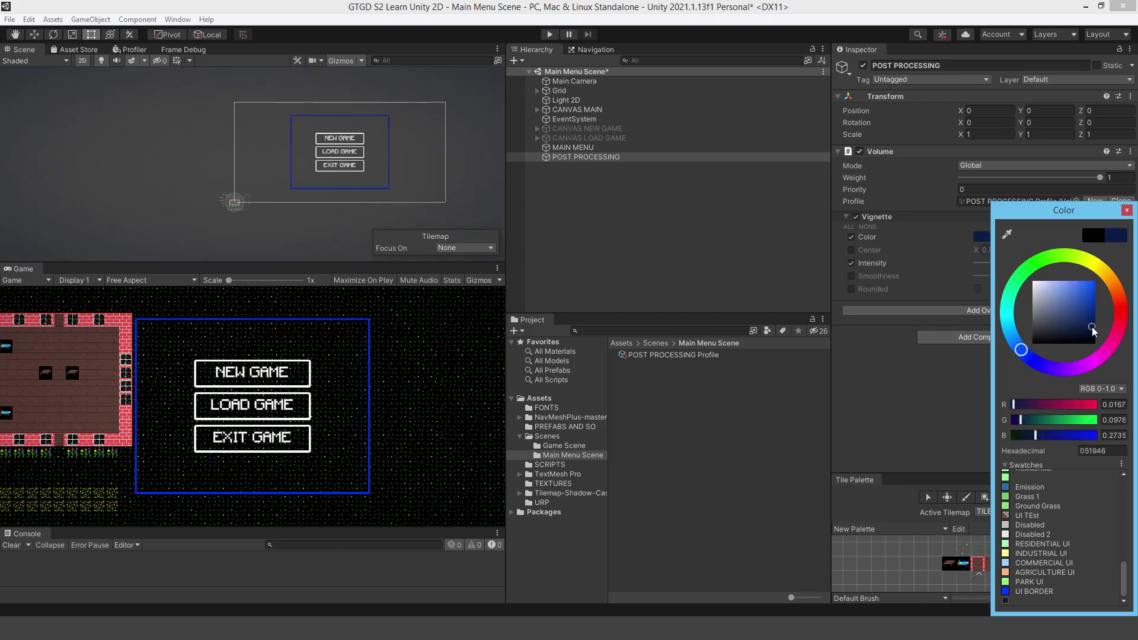
click(1127, 211)
- Set the Vignette Intensity to exactly 0.35
click(1020, 263)
drag(1019, 263, 1053, 265)
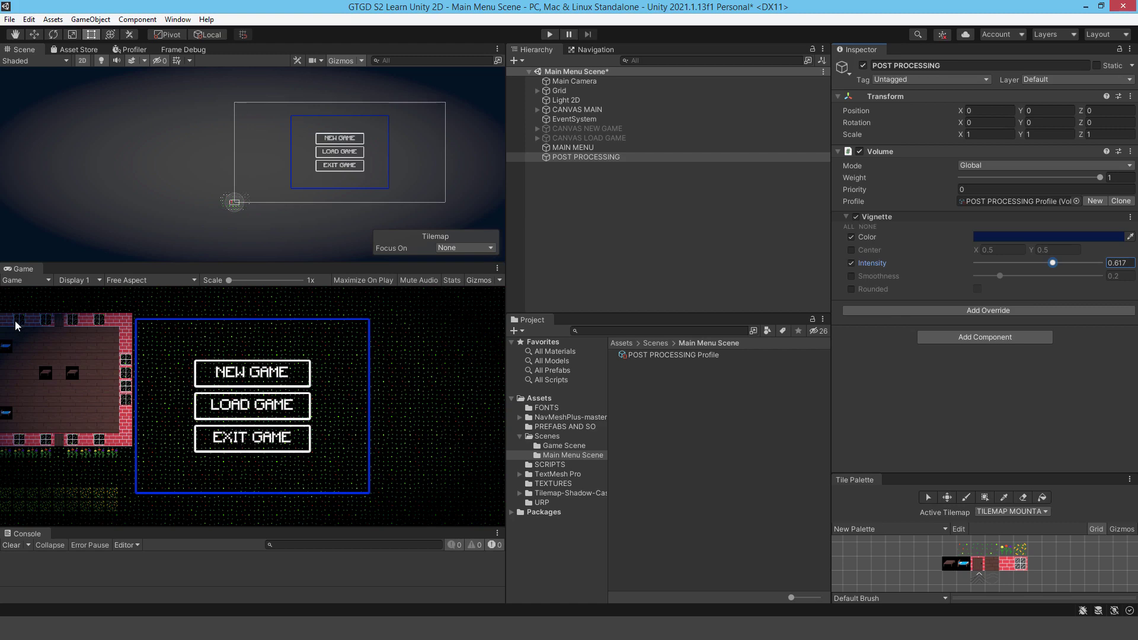
drag(1053, 264, 1017, 266)
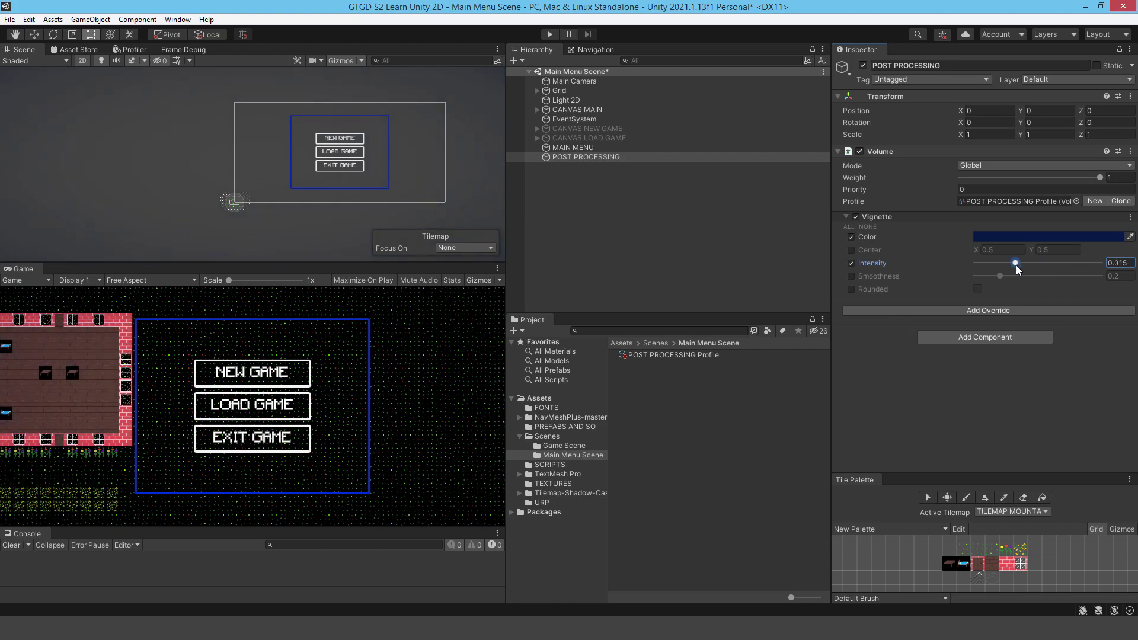
drag(1017, 265, 1020, 264)
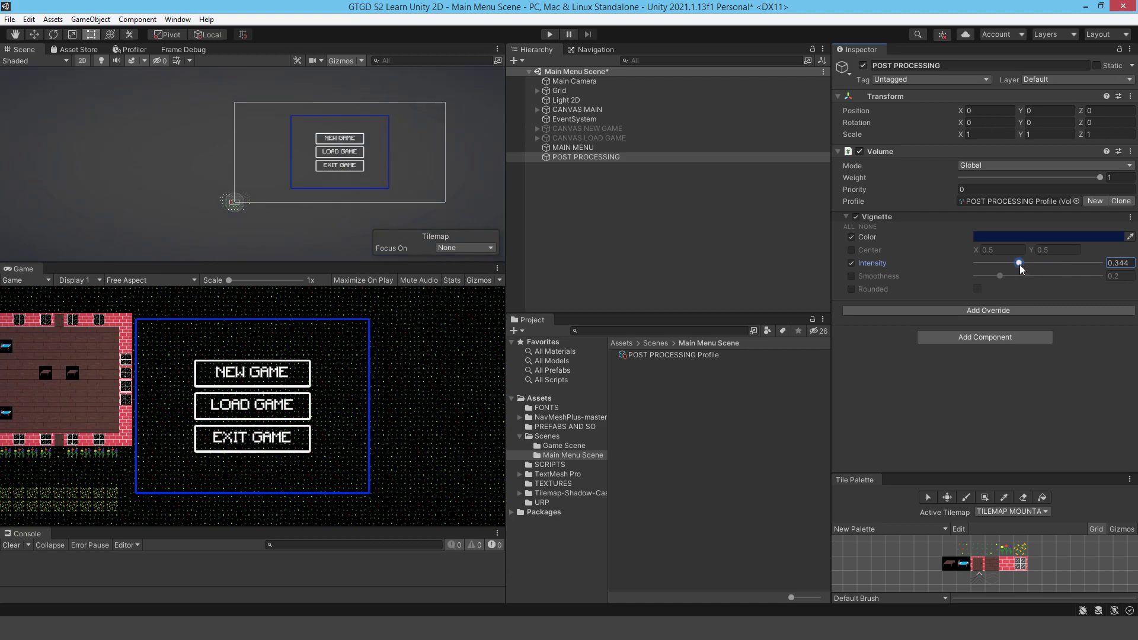
click(1125, 265)
text(0.35)
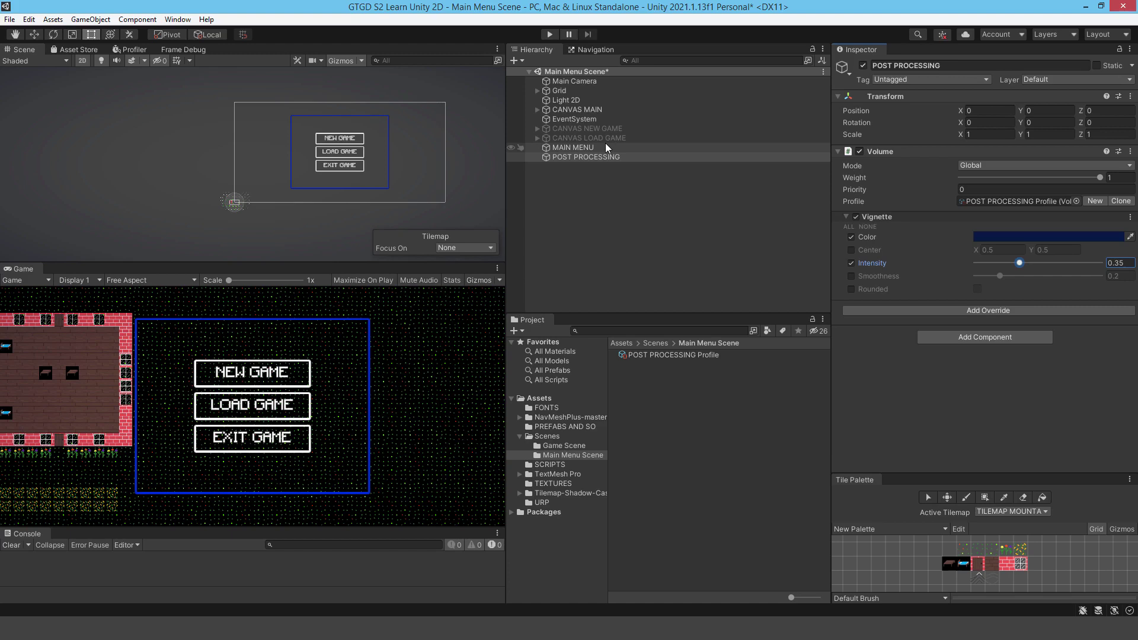
- Add a Bloom override to the POST PROCESSING Profile with Intensity enabled and set to 1
click(1000, 314)
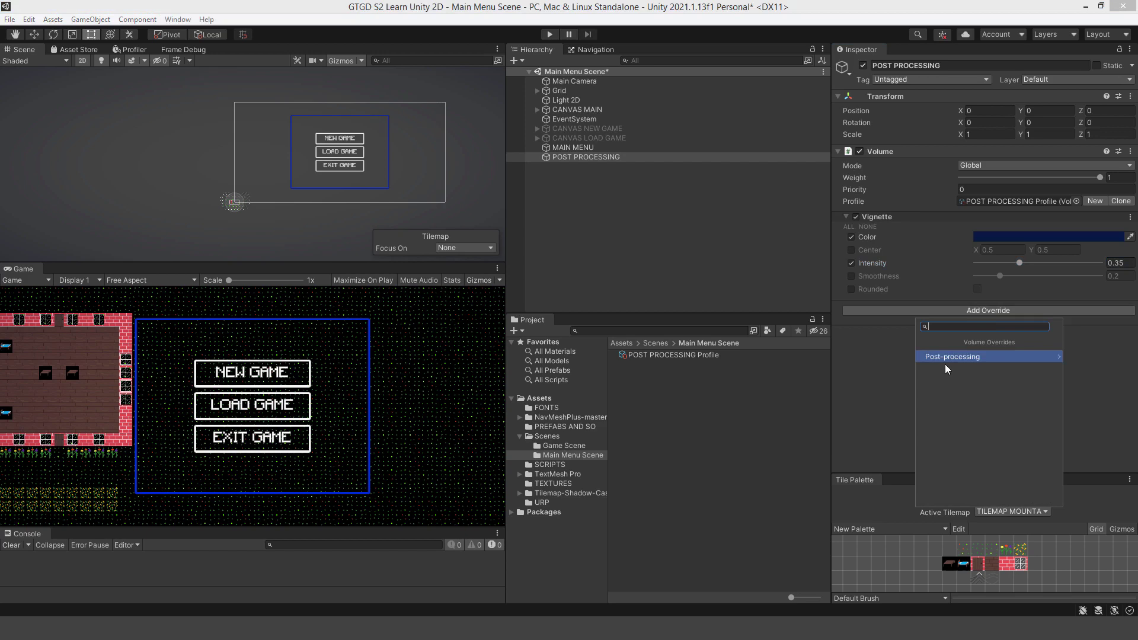
click(945, 360)
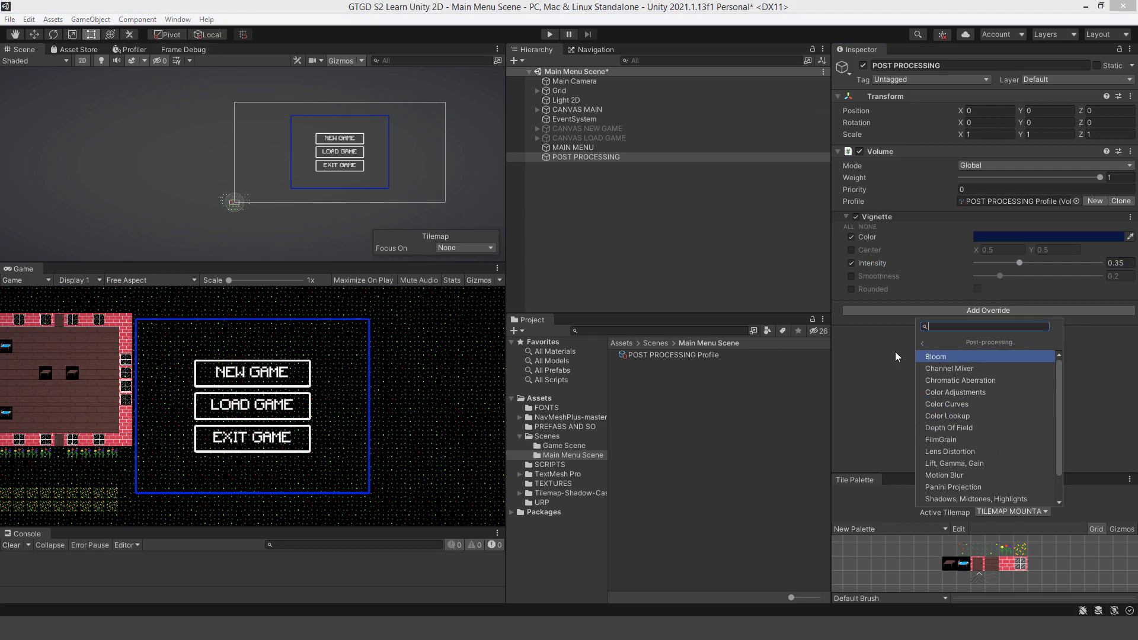
click(936, 357)
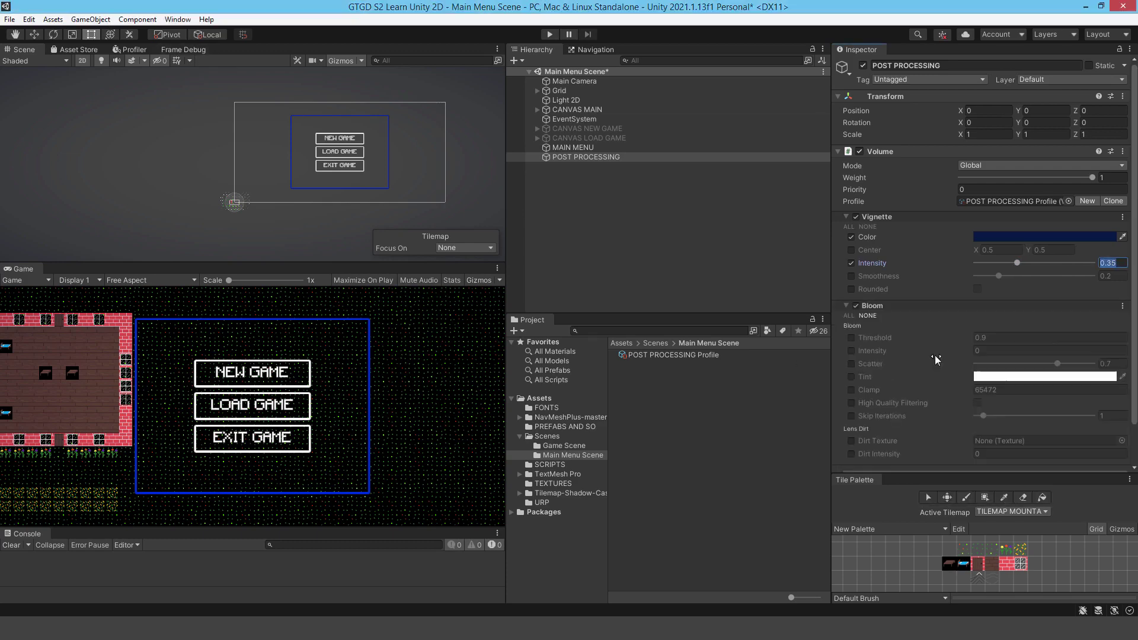
click(851, 351)
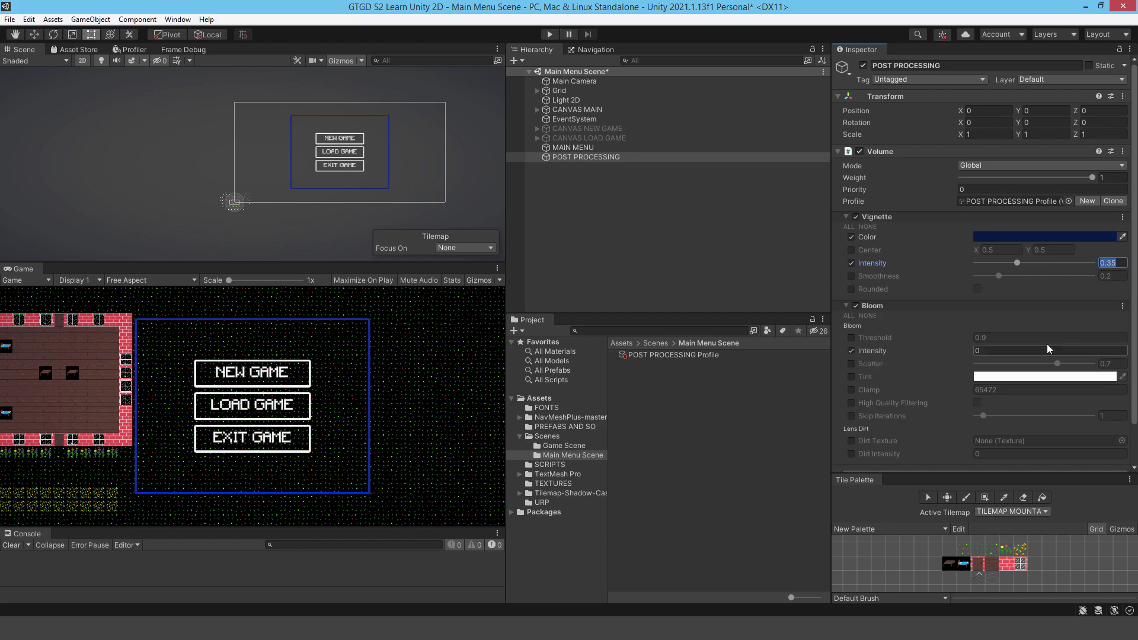
click(998, 350)
text(1)
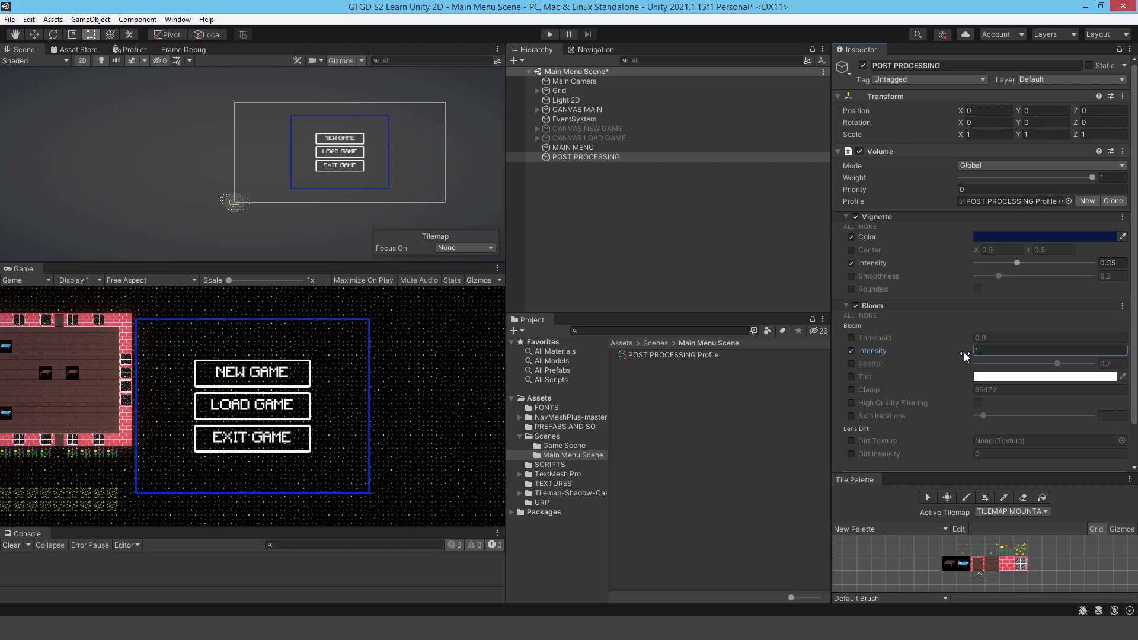
drag(964, 352, 1079, 361)
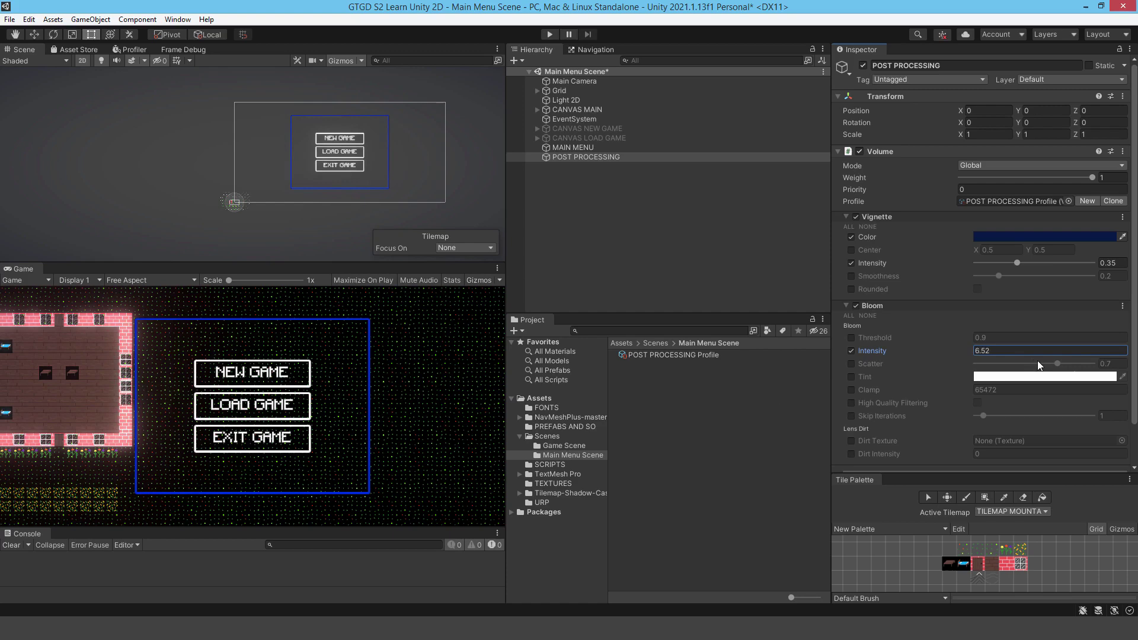
text(1)
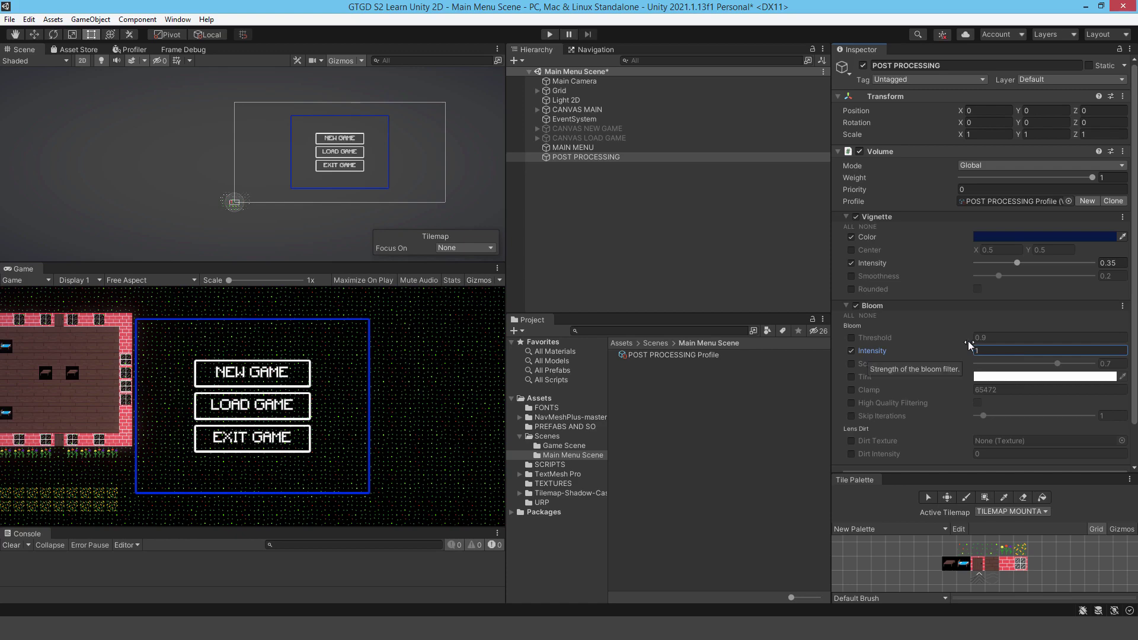
scroll(865, 415, down, 3)
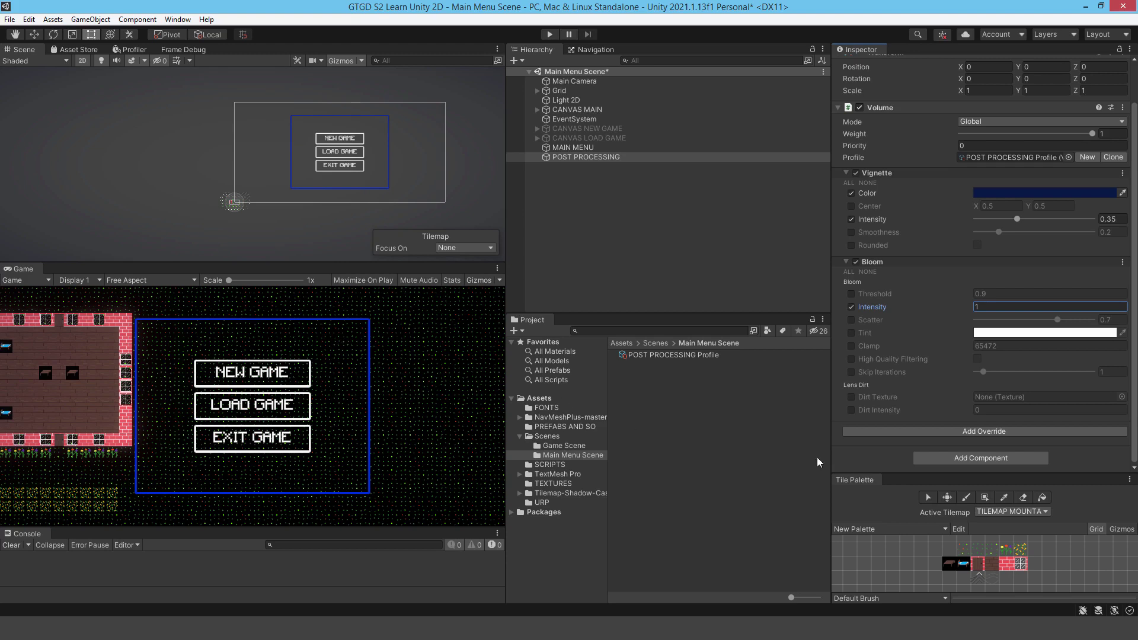
- Add a Depth Of Field override with its Mode enabled and set to Bokeh
click(998, 433)
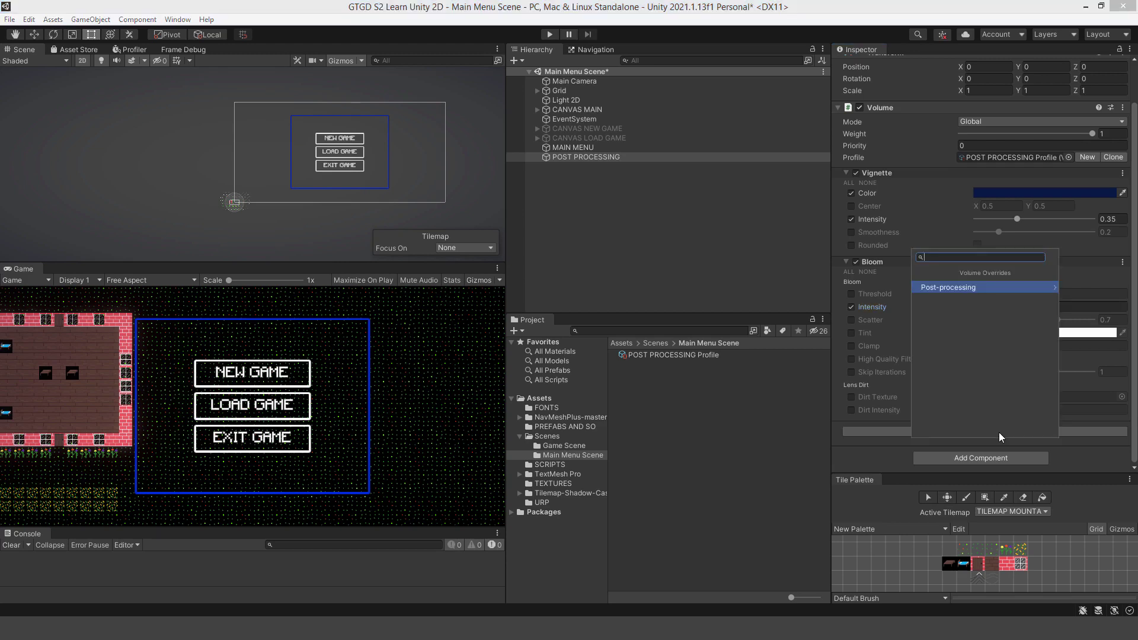
click(961, 287)
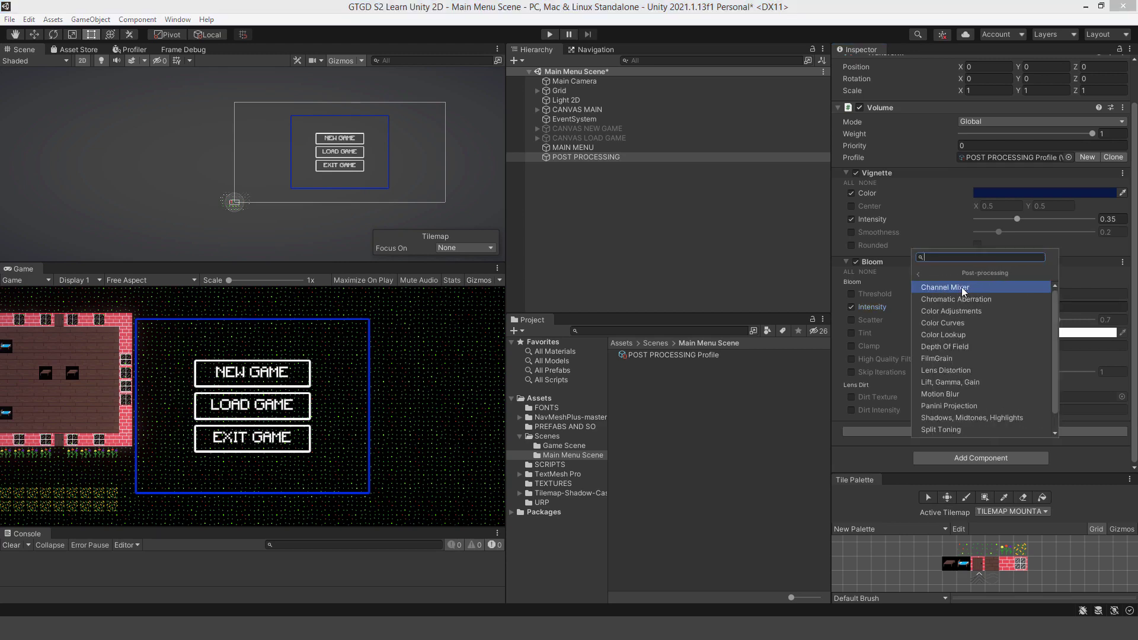
click(945, 346)
scroll(943, 409, down, 2)
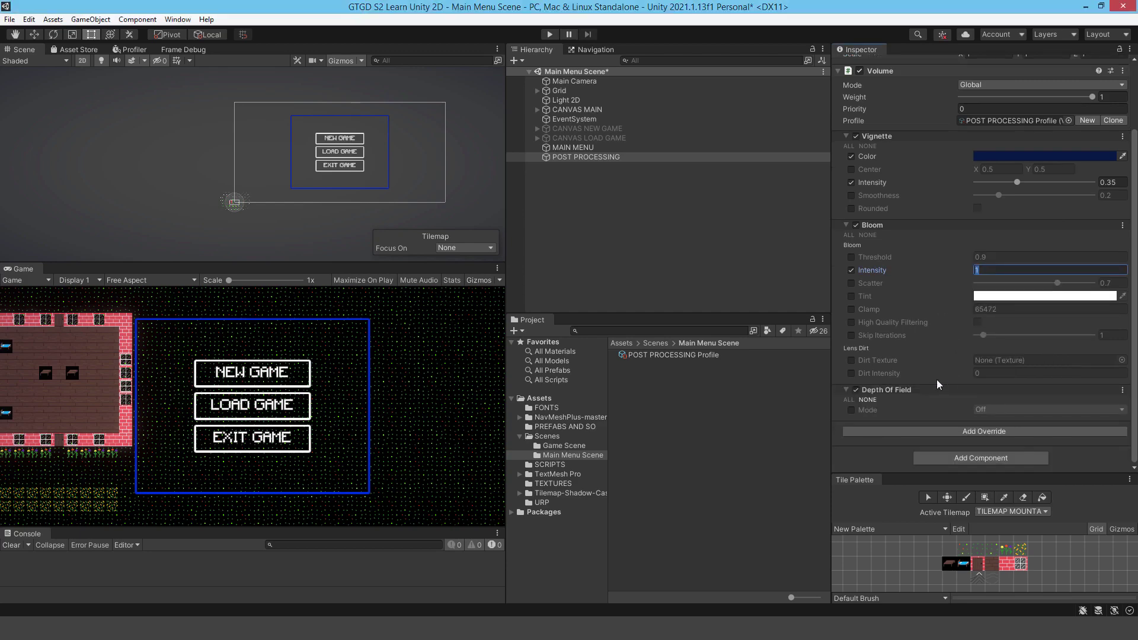
click(851, 410)
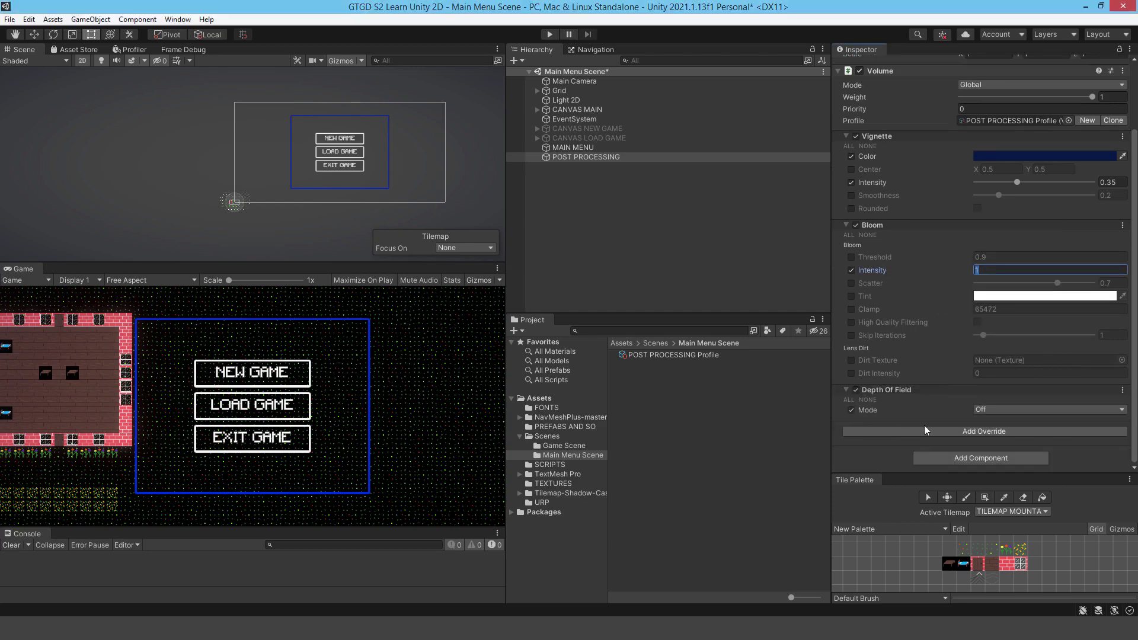
click(984, 413)
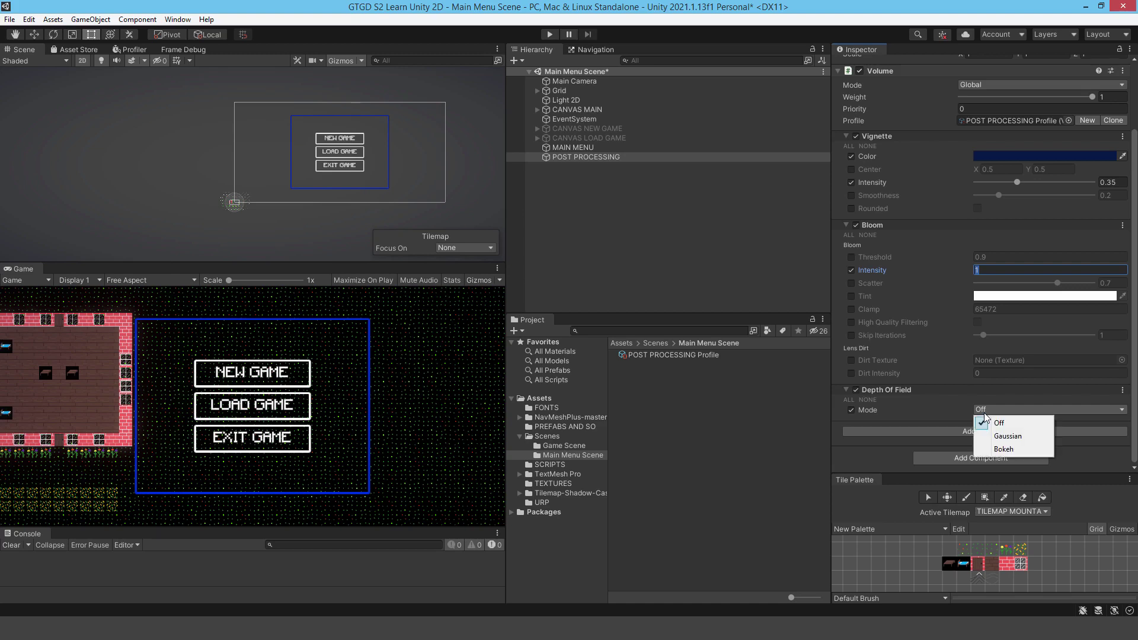
click(1001, 454)
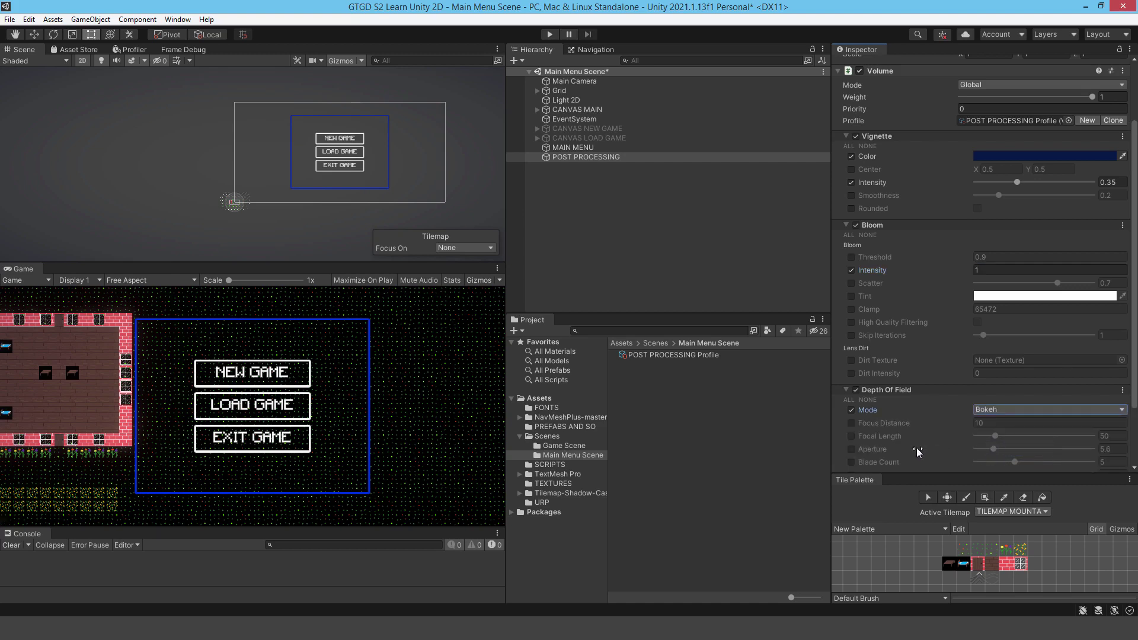
- Enable the Depth Of Field Aperture and set it to 1.5
scroll(918, 438, down, 3)
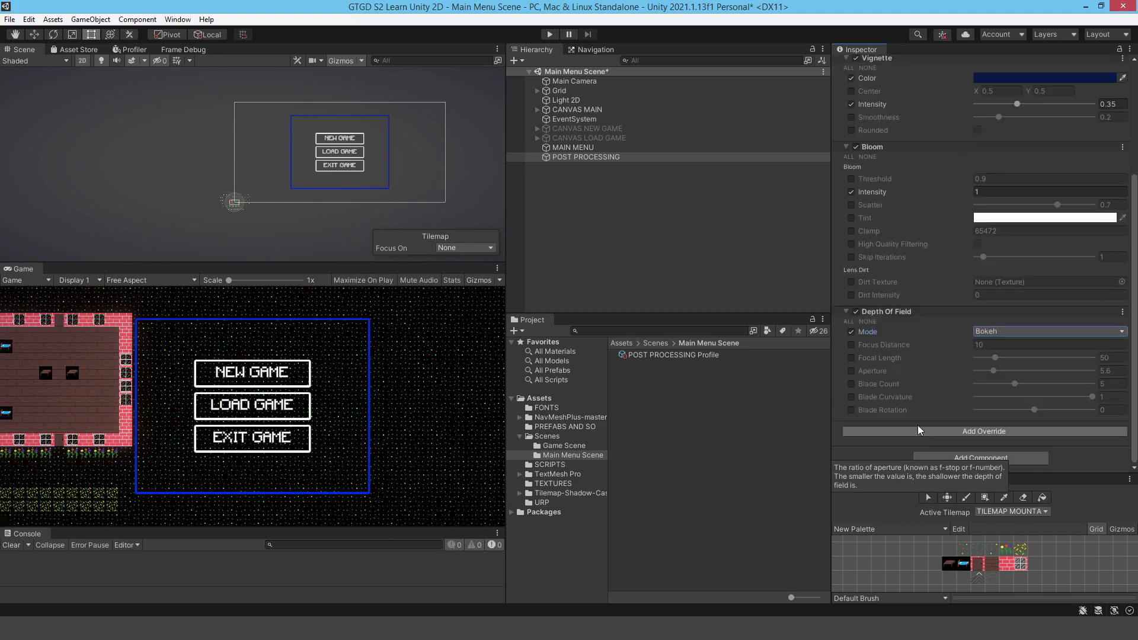
click(850, 372)
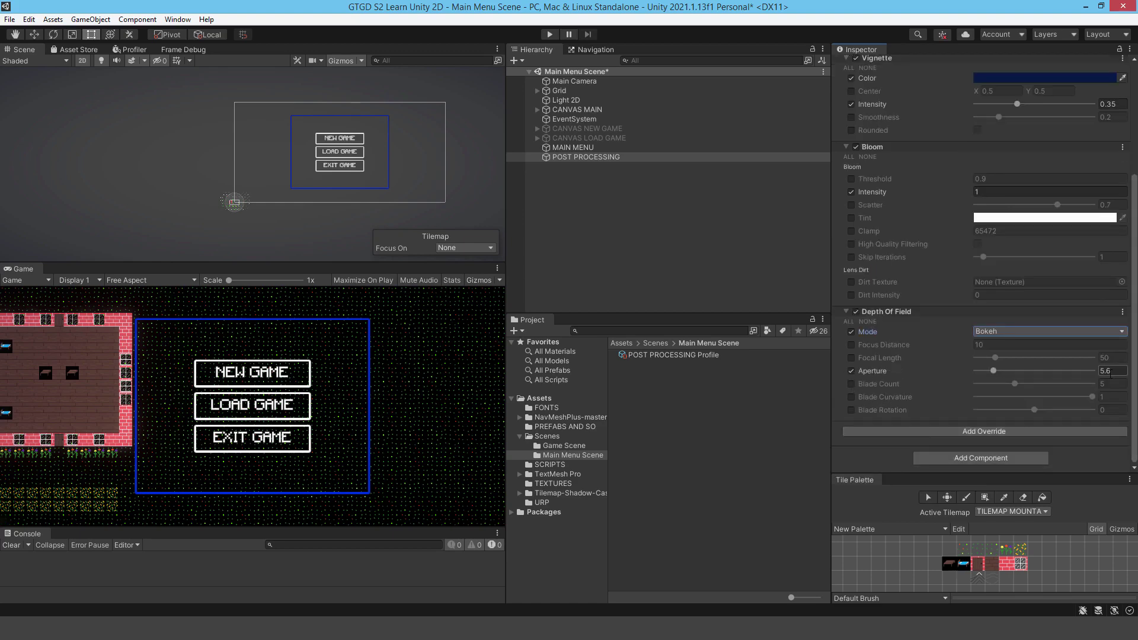
drag(993, 370, 965, 377)
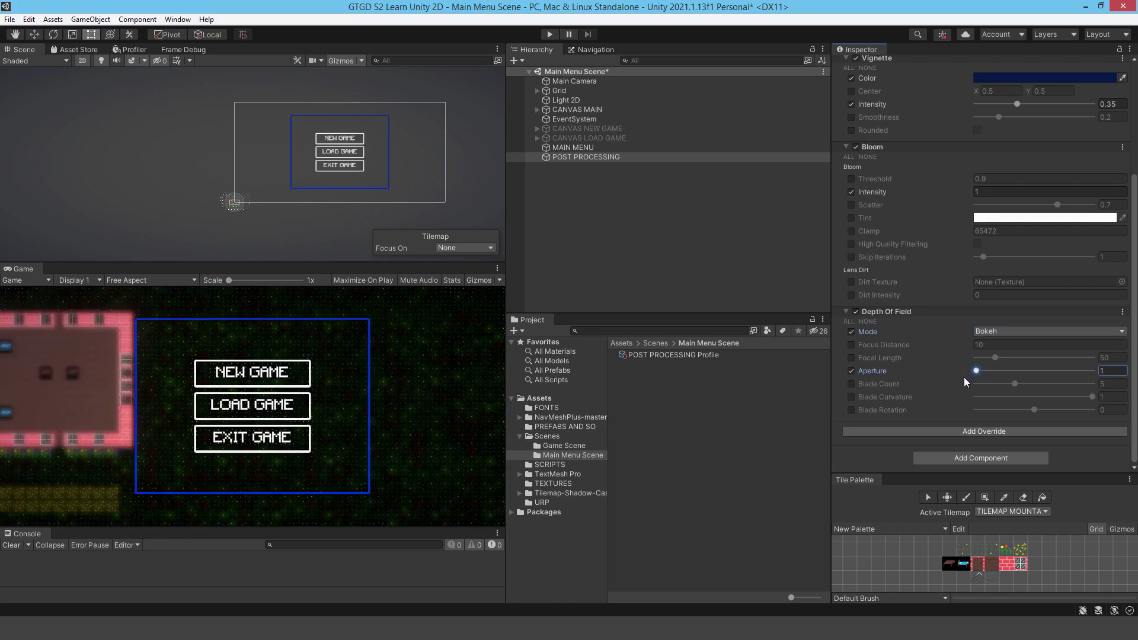
click(1113, 370)
text(.5)
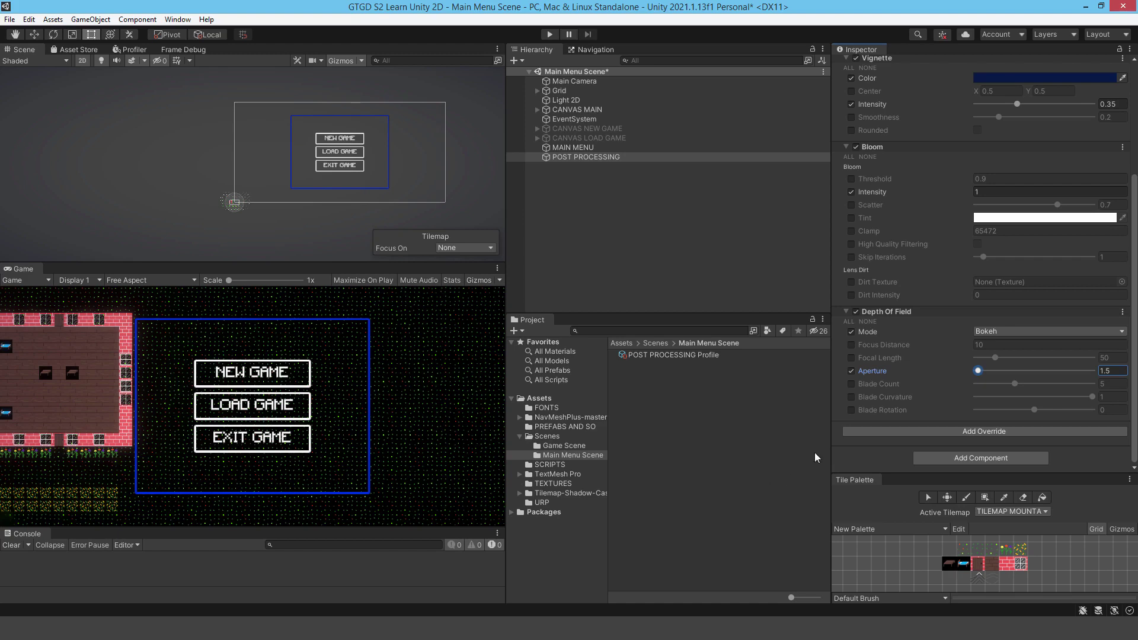
- Add a Color Adjustments override with Saturation 20, then select the POST PROCESSING object
click(894, 432)
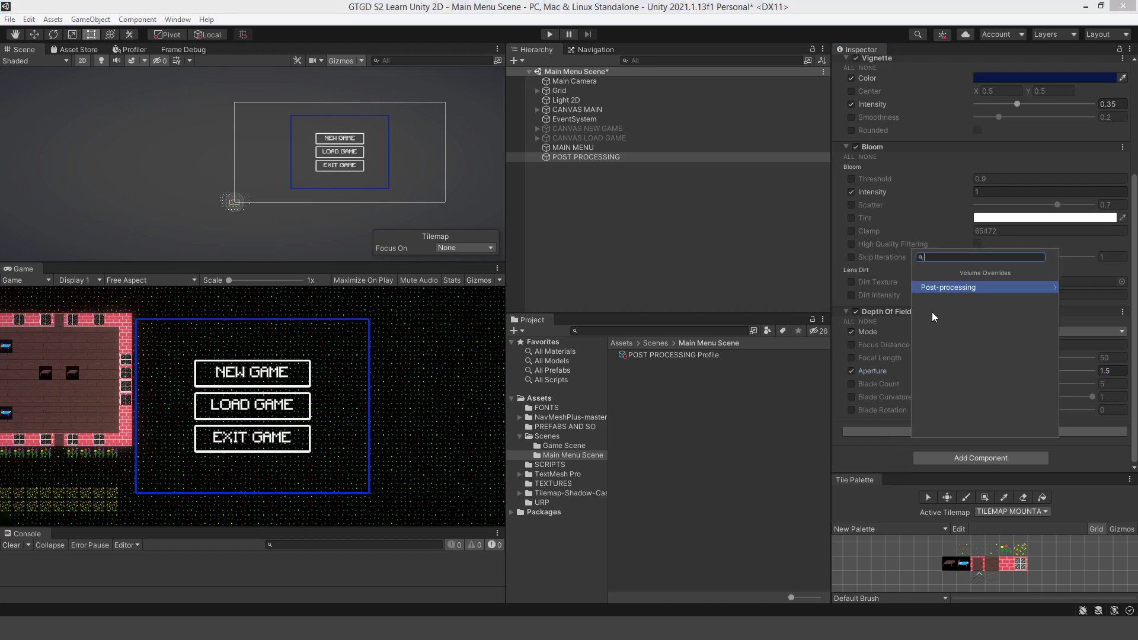
click(934, 289)
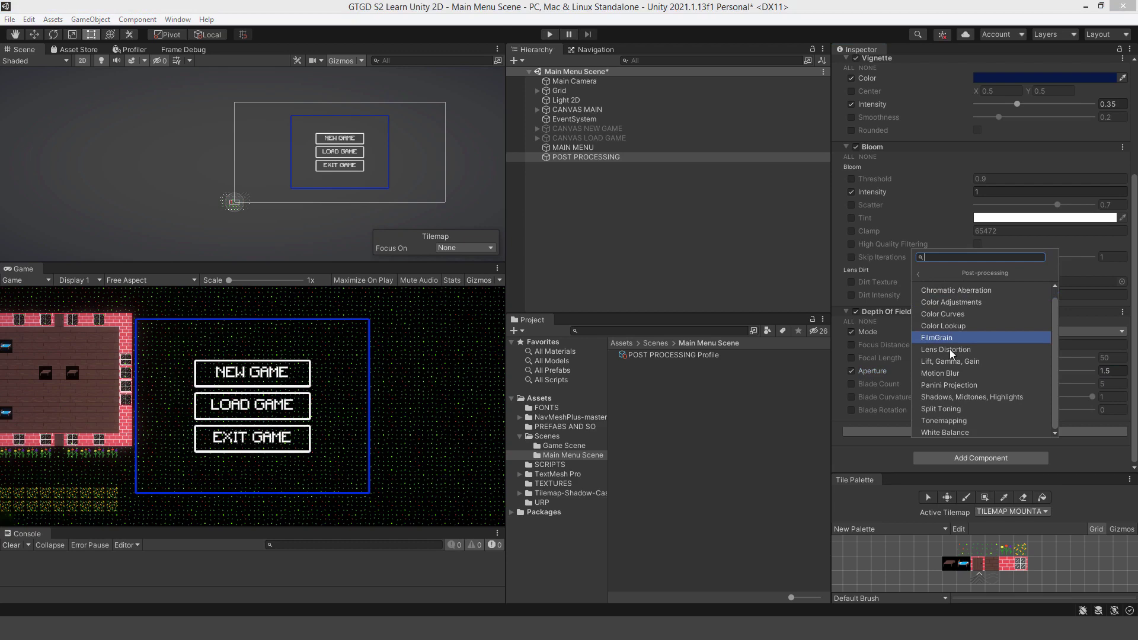
click(950, 303)
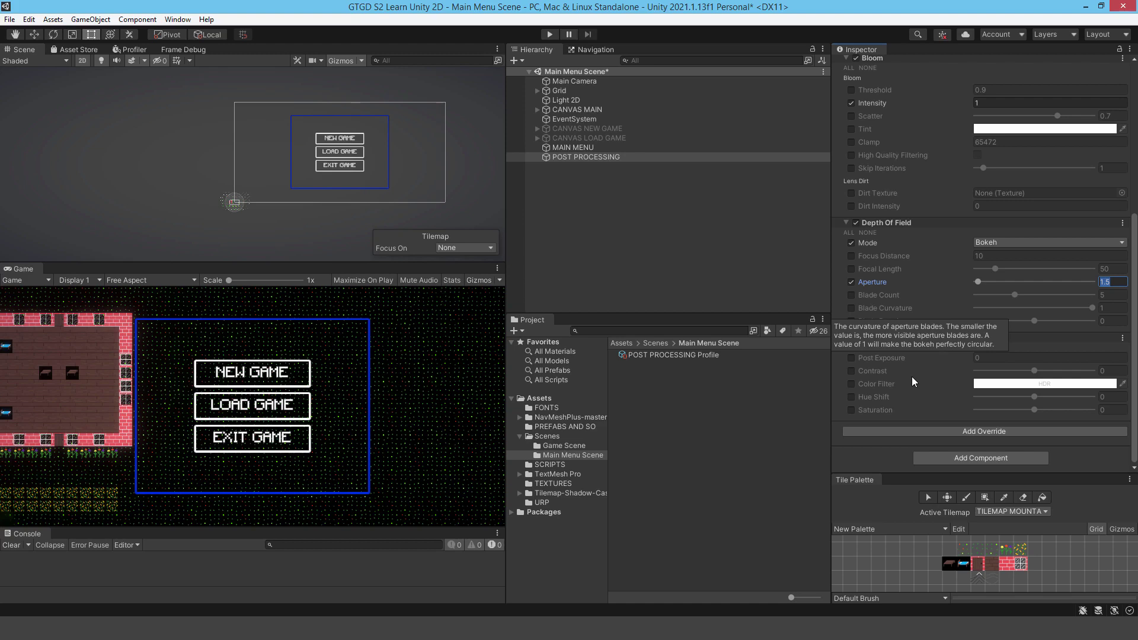
click(855, 408)
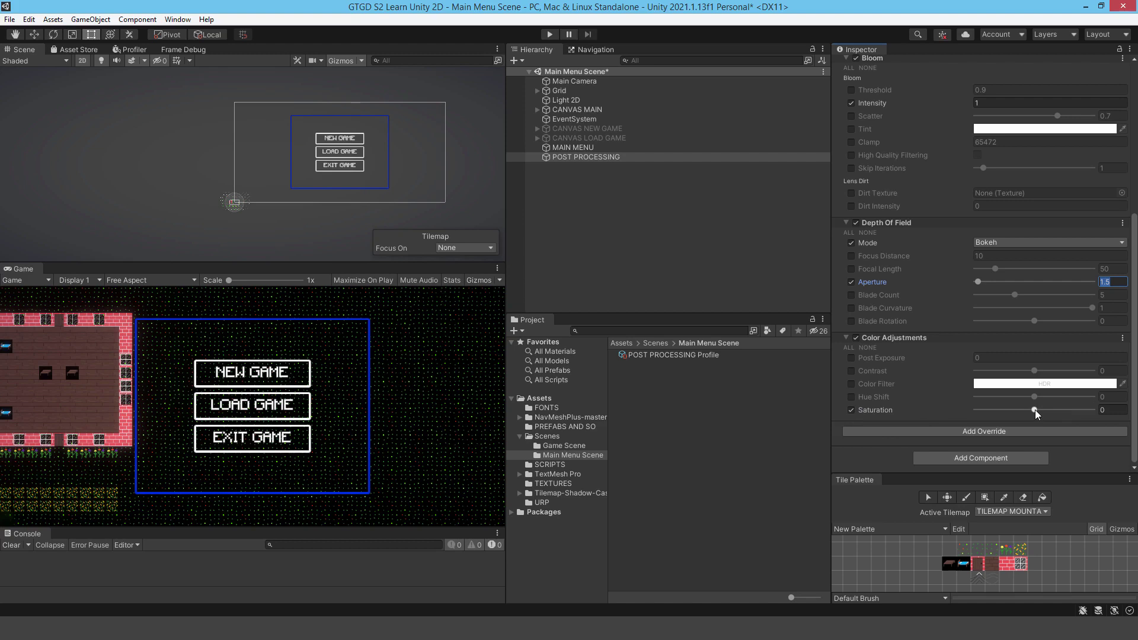
drag(1035, 410, 1087, 415)
click(1112, 409)
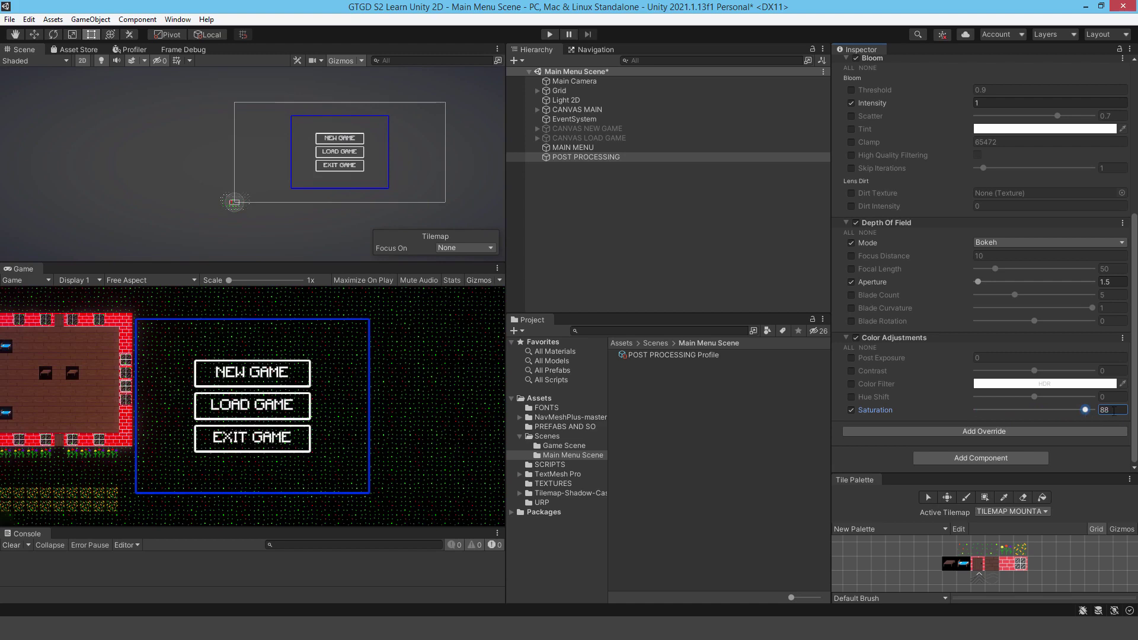
text(20)
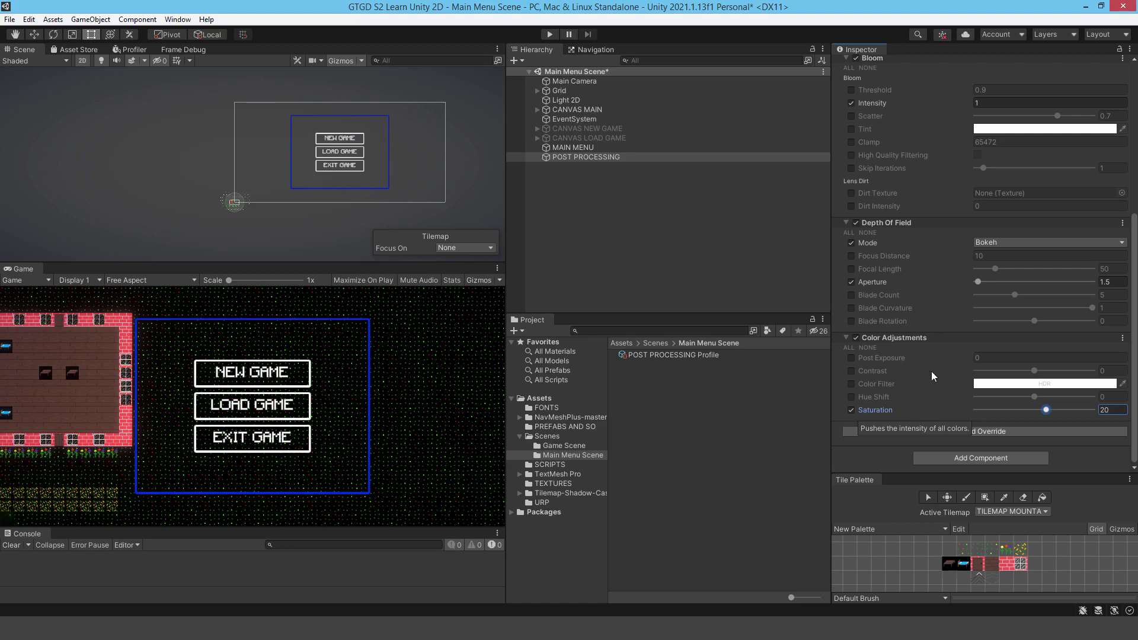
scroll(949, 324, up, 10)
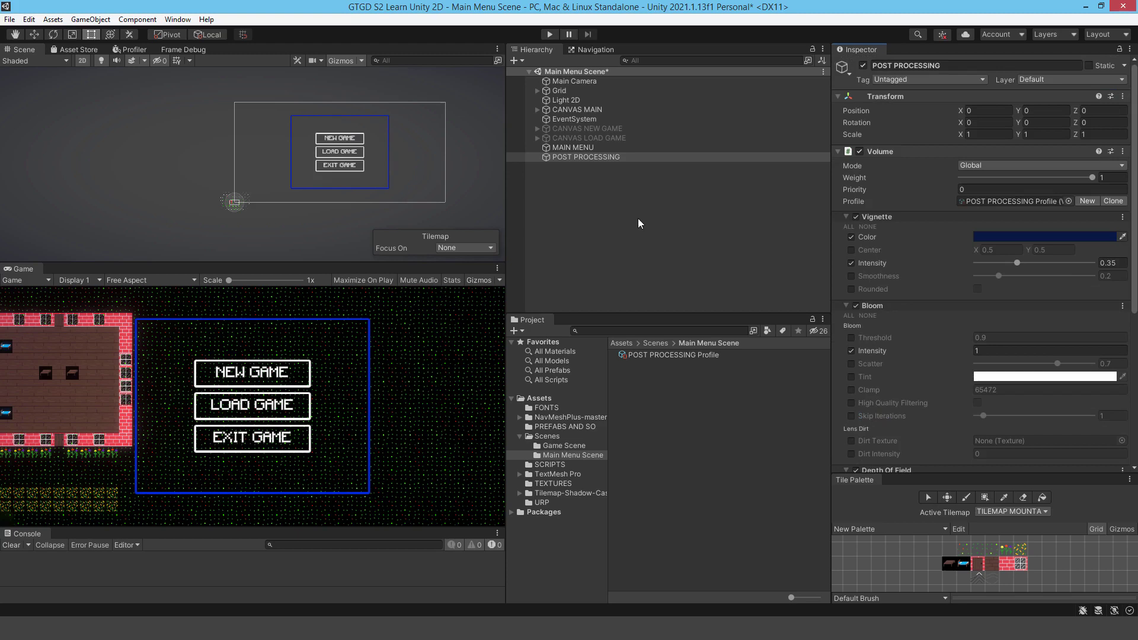
click(586, 157)
- Save the Main Menu Scene and open the Game Scene from the Scenes folder
key(ctrl+s)
click(551, 446)
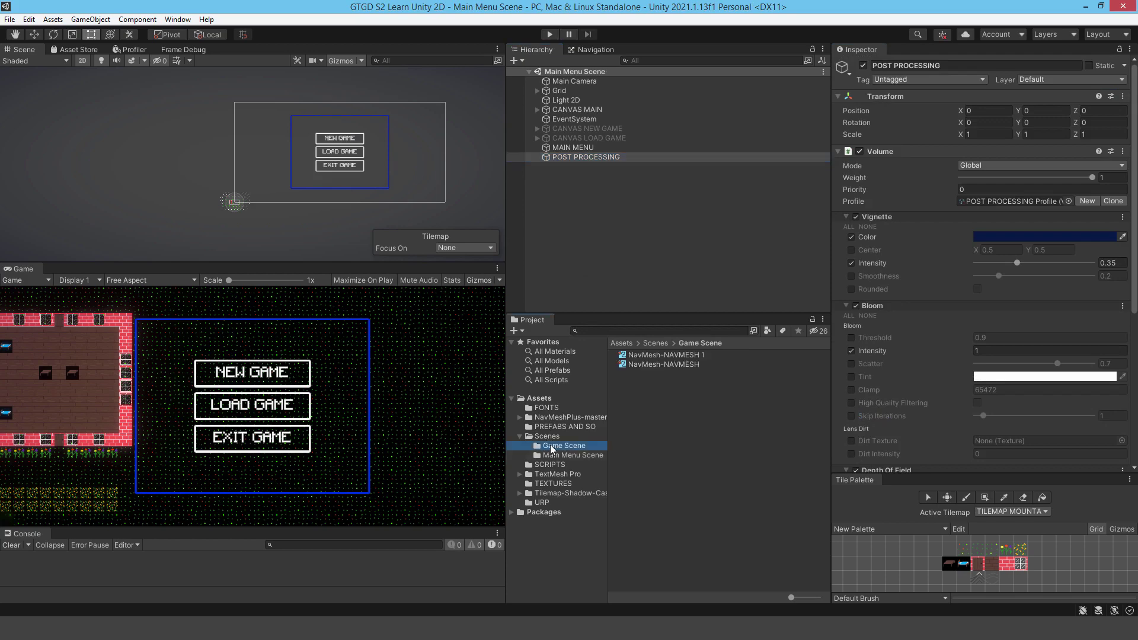
click(546, 437)
double_click(646, 374)
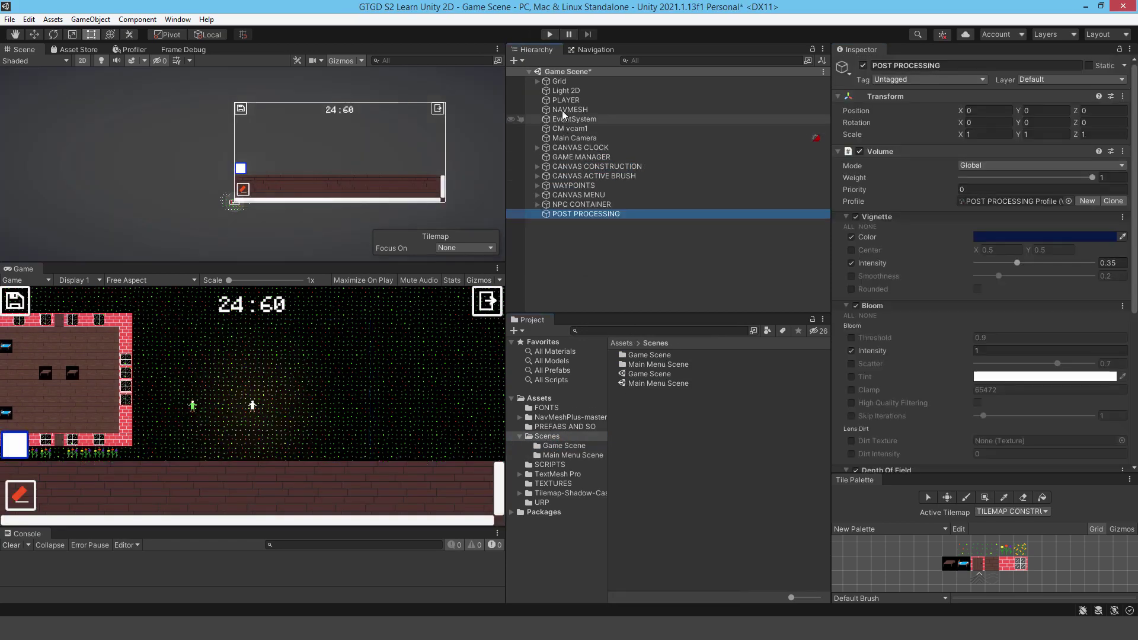
- Enable Post Processing on the Game Scene's Main Camera, comparing on and off, then enter Play mode
click(566, 138)
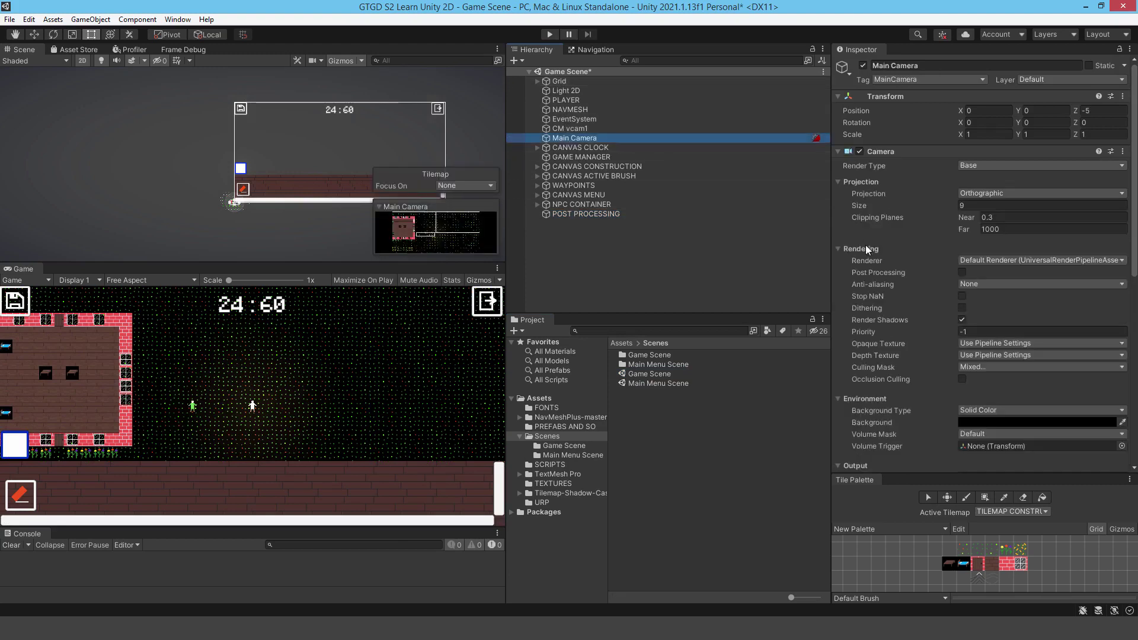
click(962, 273)
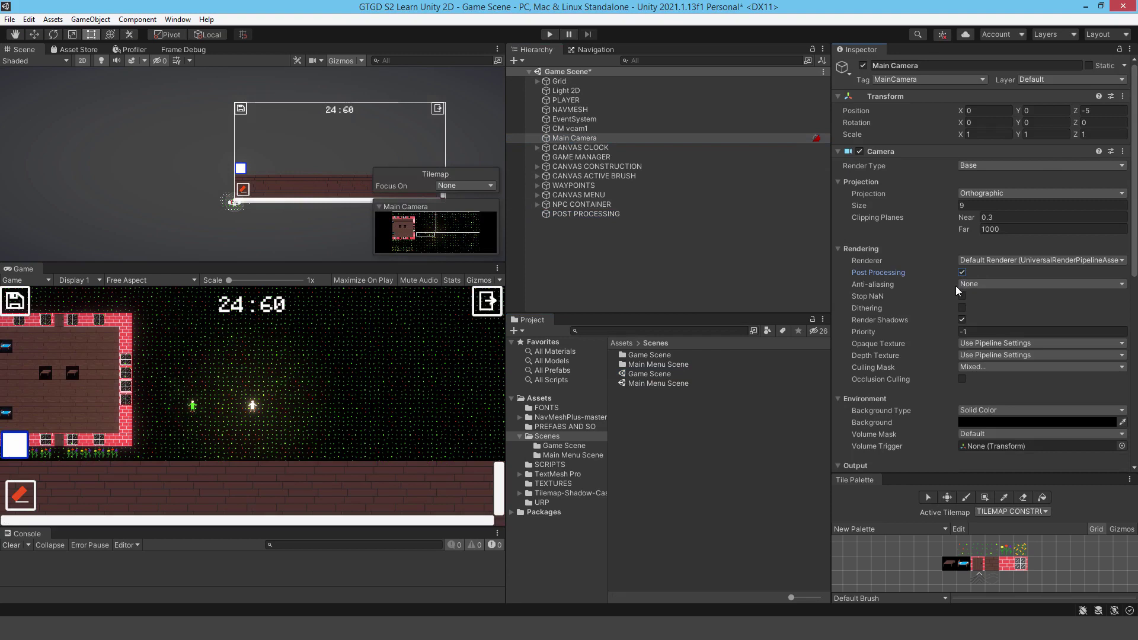
click(962, 273)
click(963, 273)
click(963, 273)
click(963, 273)
click(962, 272)
click(962, 273)
click(962, 272)
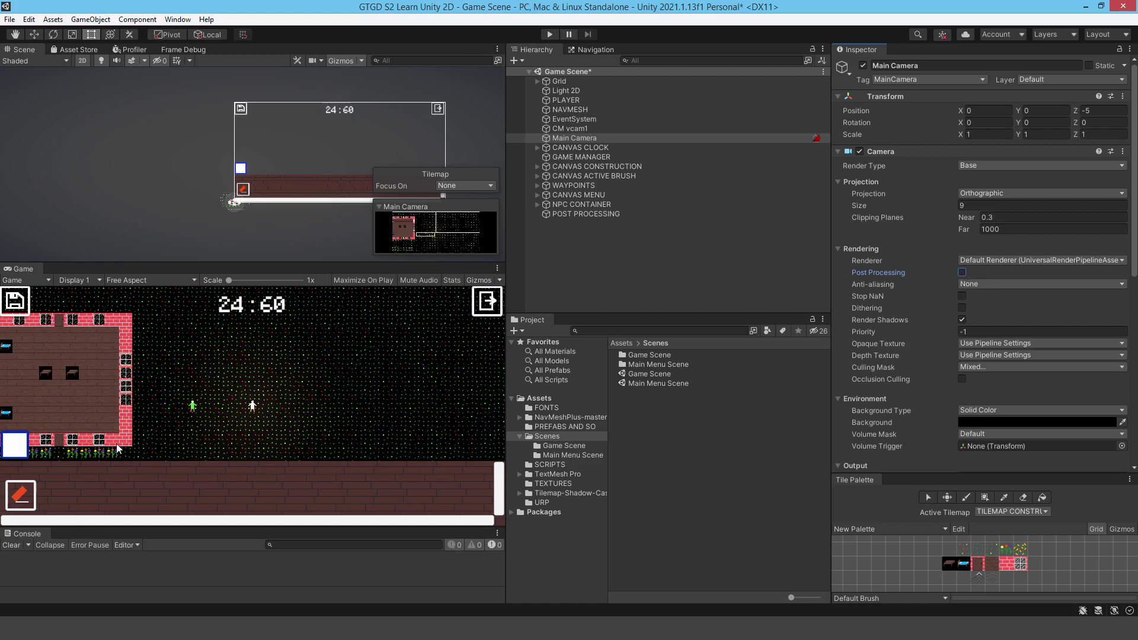
click(963, 272)
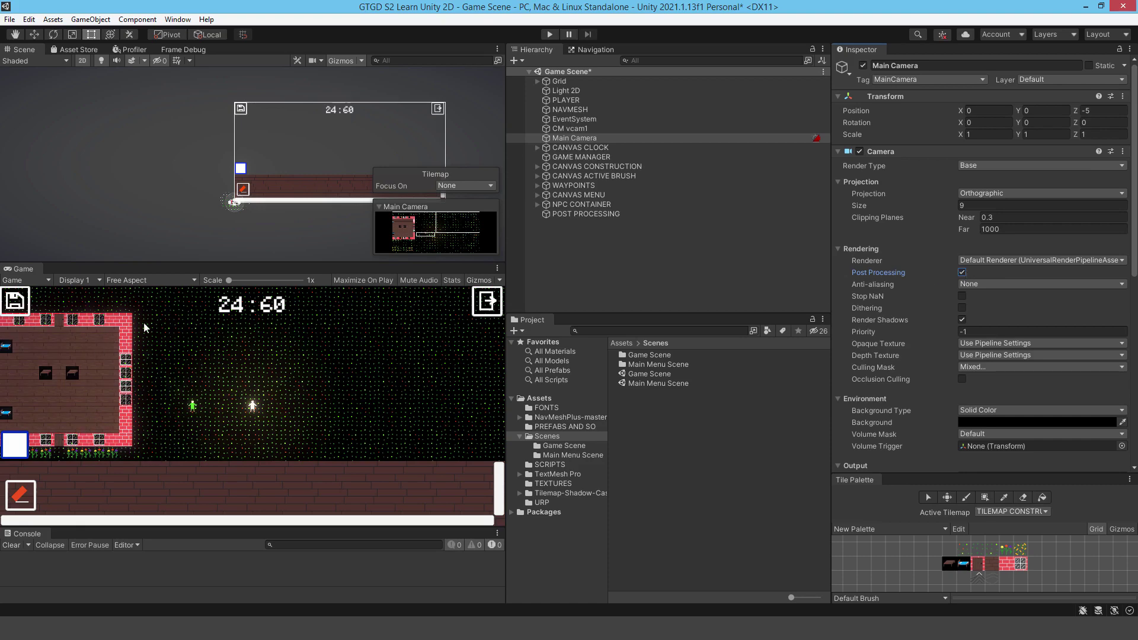
click(550, 33)
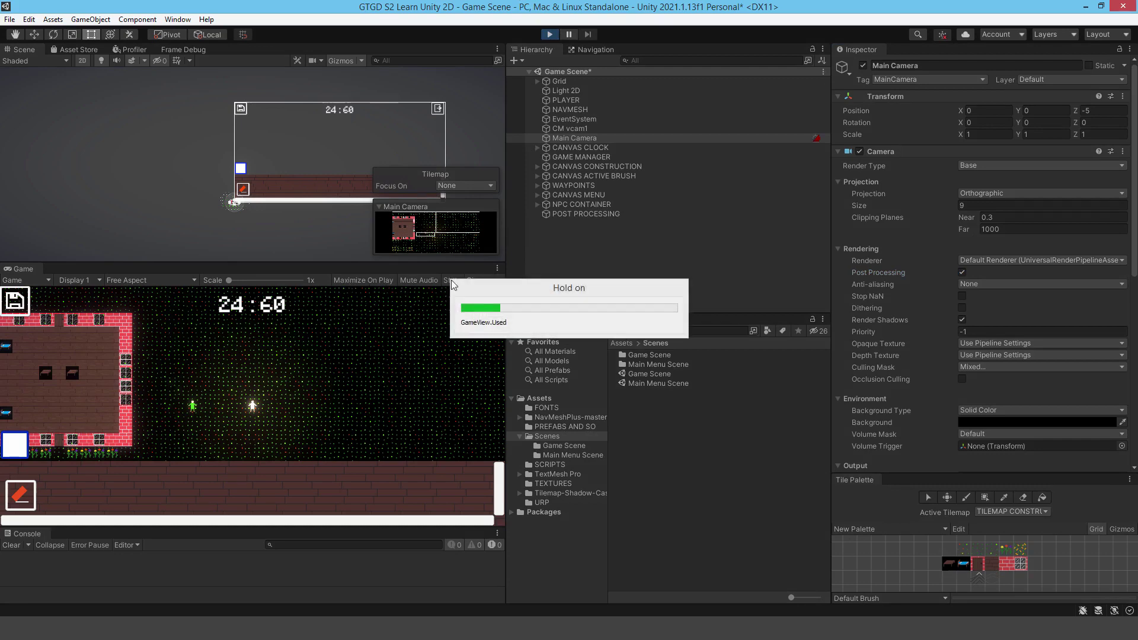
- Maximize the Game view and walk the player into the house past the bench toward the bed
click(499, 269)
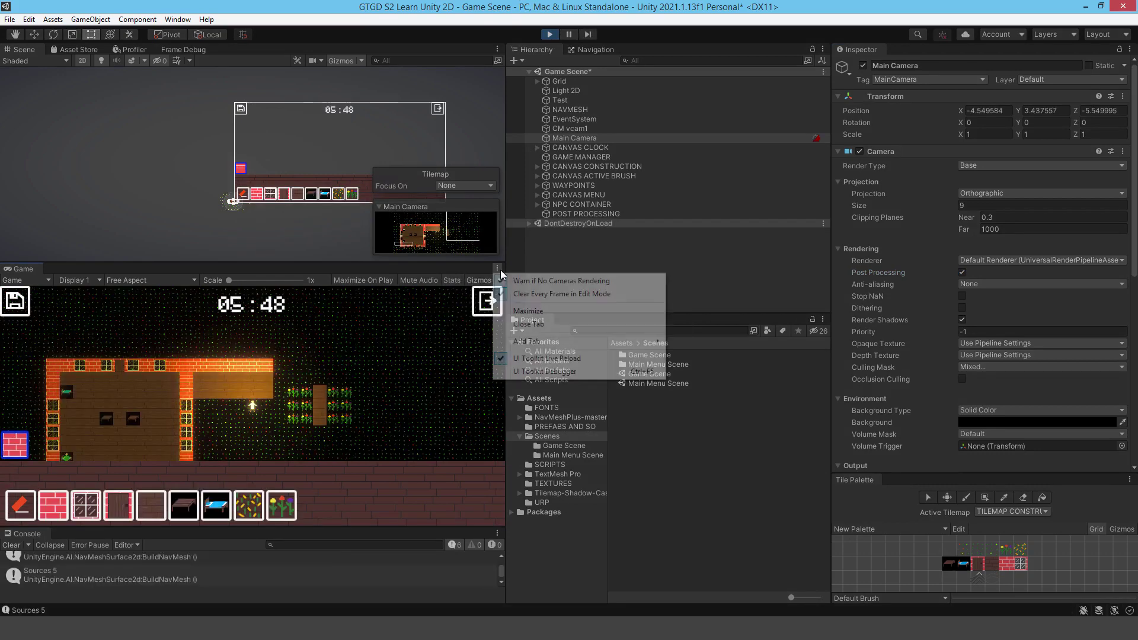
click(517, 311)
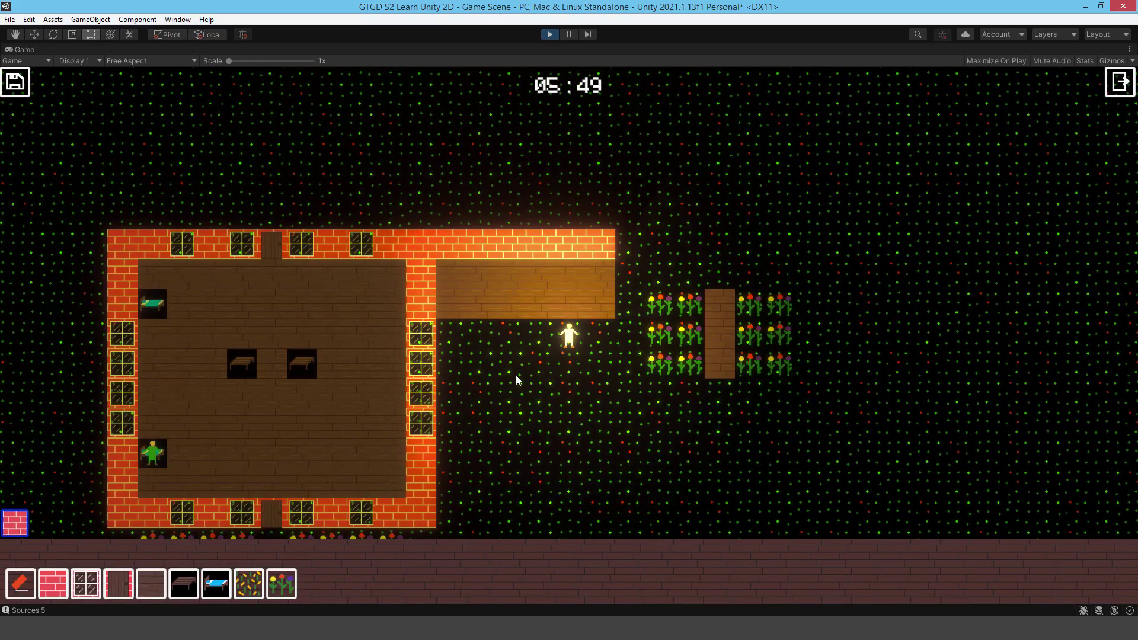
key(s)
key(a)
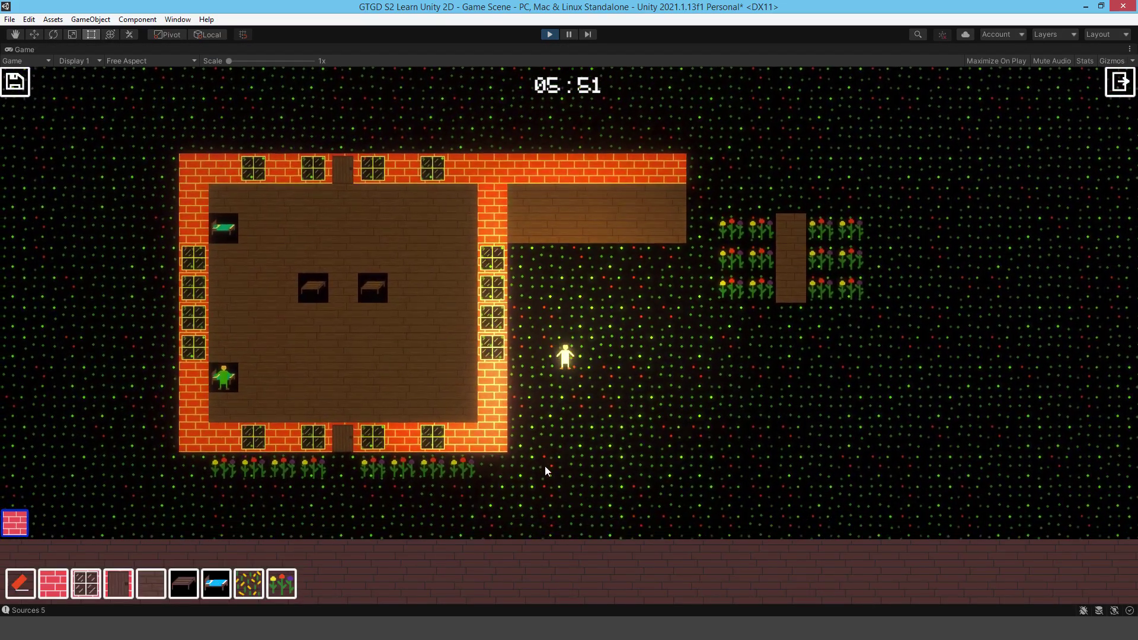
key(s)
key(a)
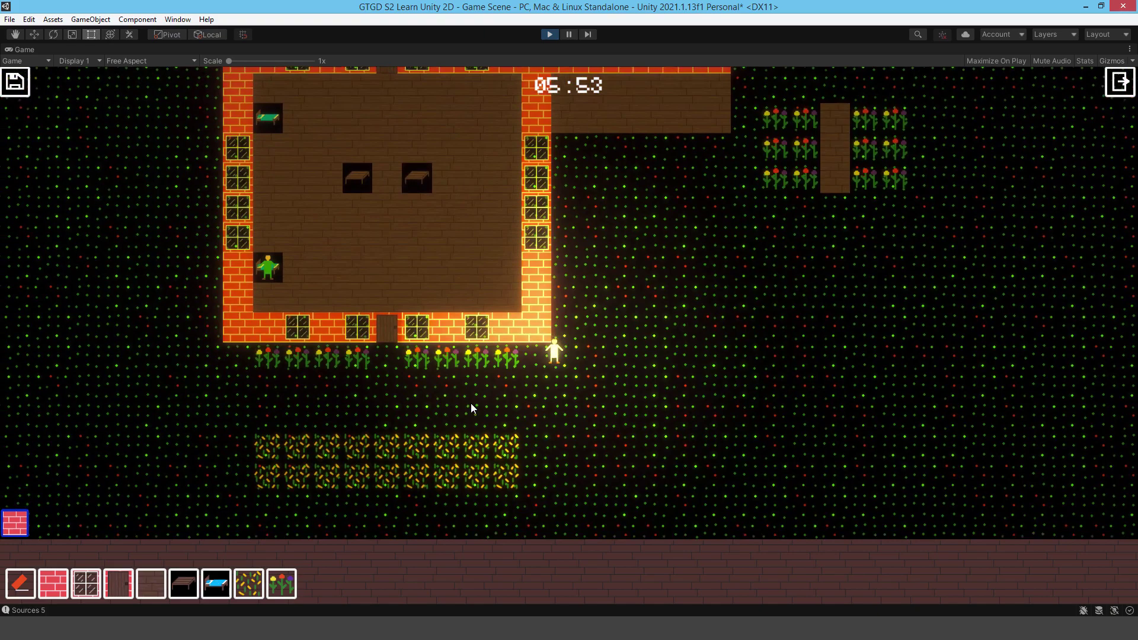
key(s)
key(a)
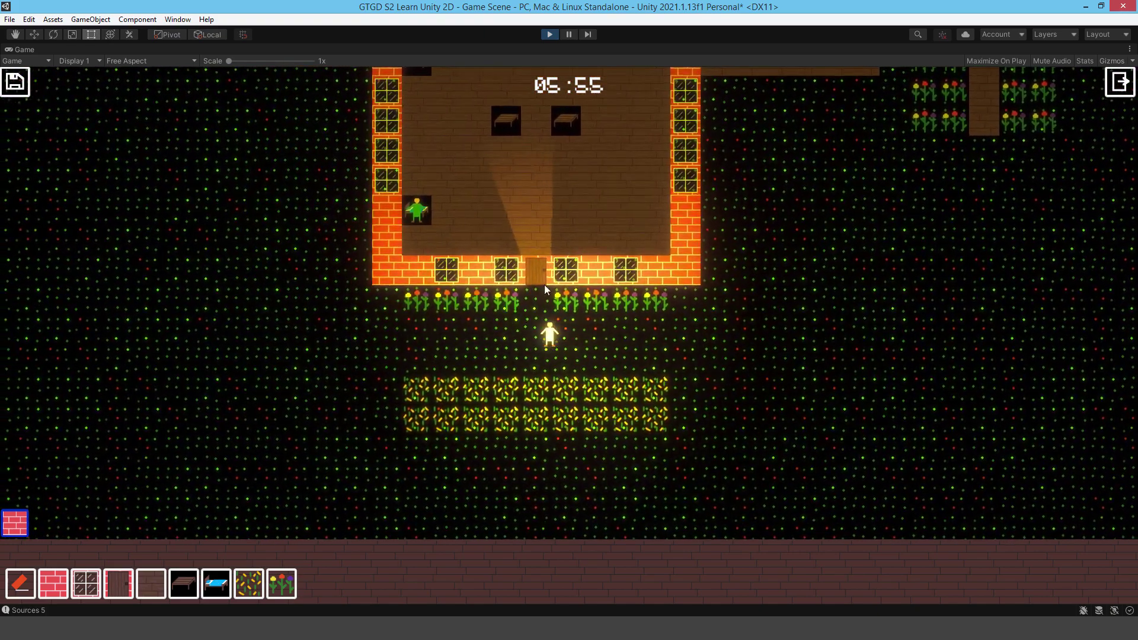
key(w)
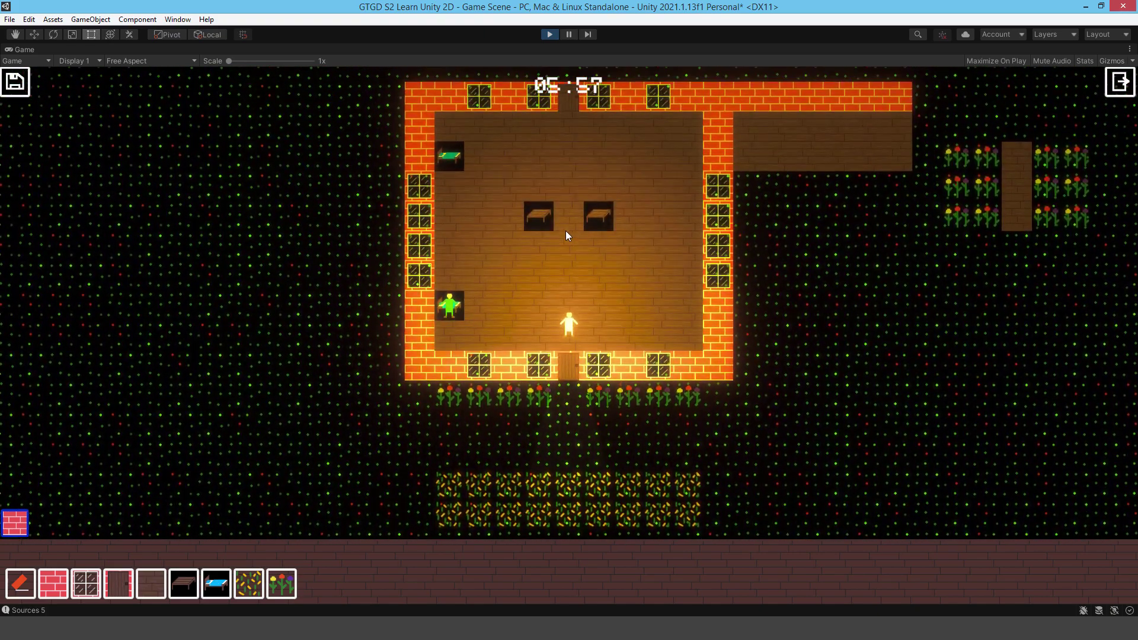
key(w)
key(a)
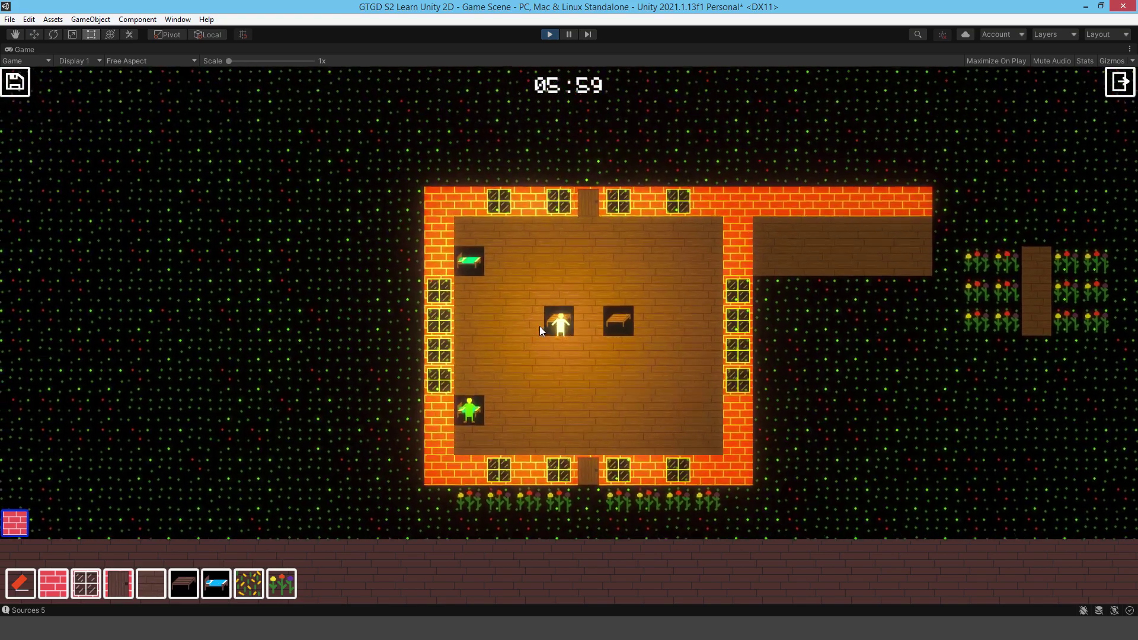
key(a)
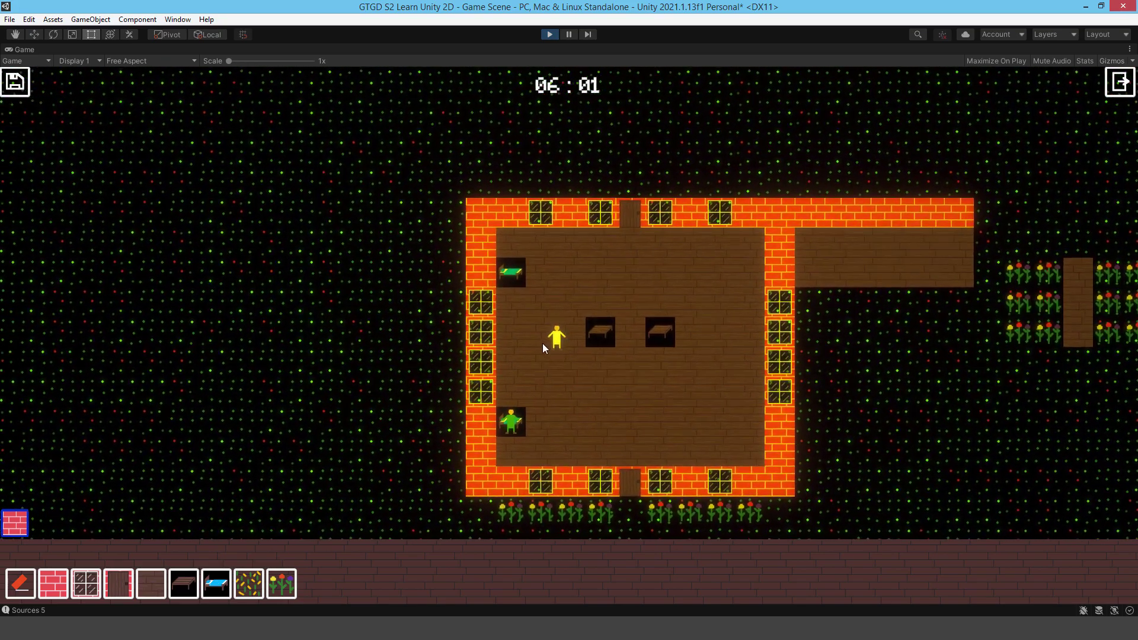
key(a)
key(s)
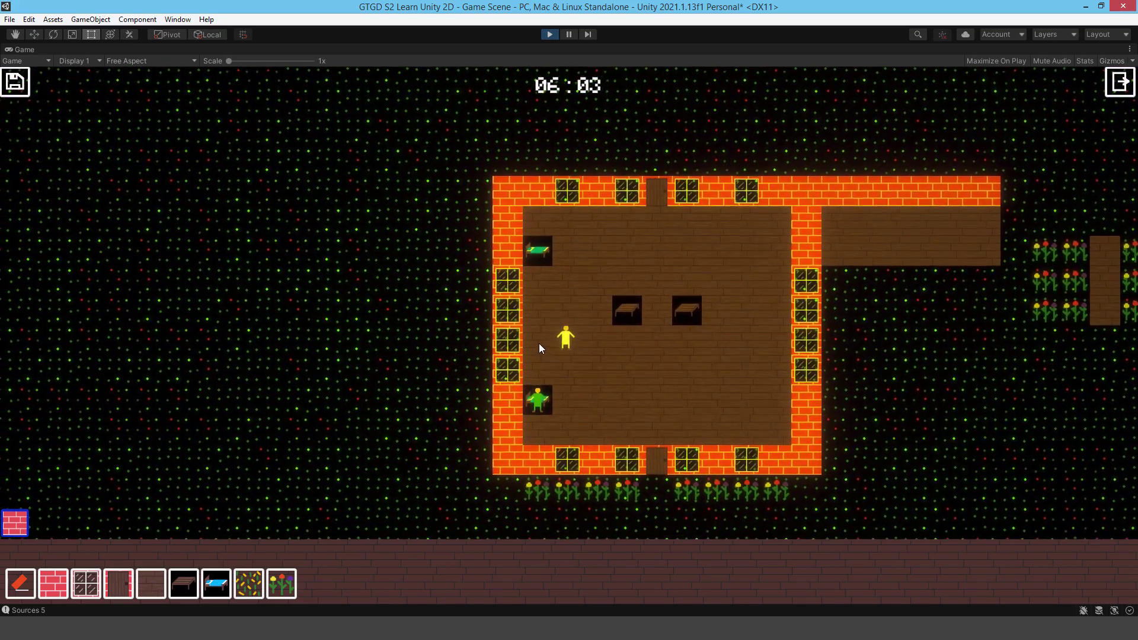
key(a)
key(w)
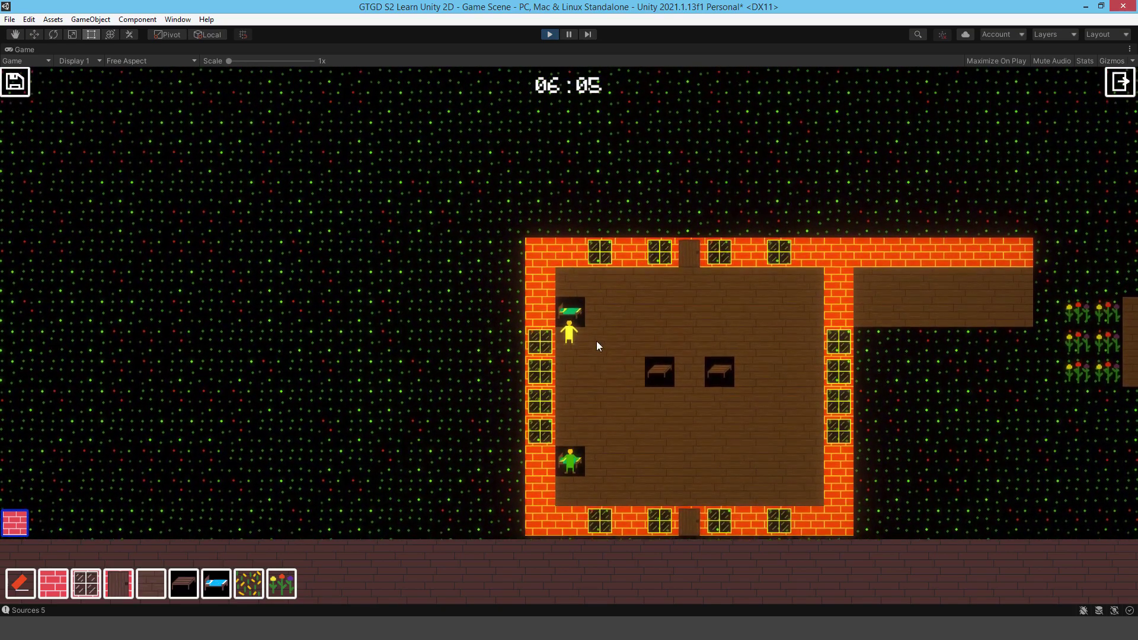
- Walk the player out the bottom door, along the flower row, and back beside the house
key(s)
key(d)
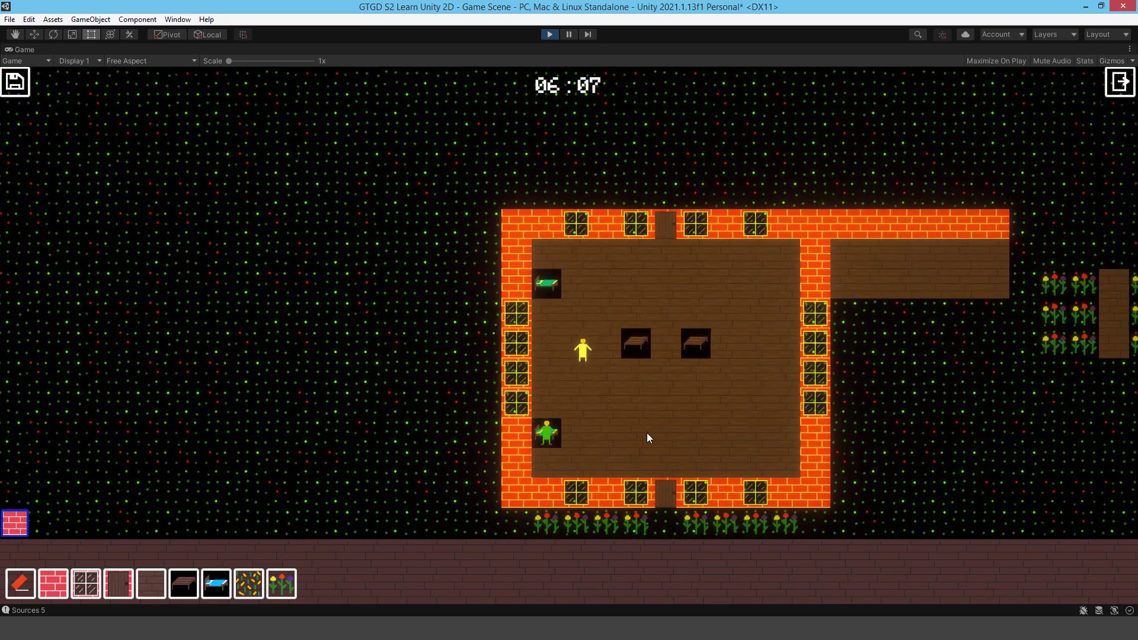
key(d)
key(s)
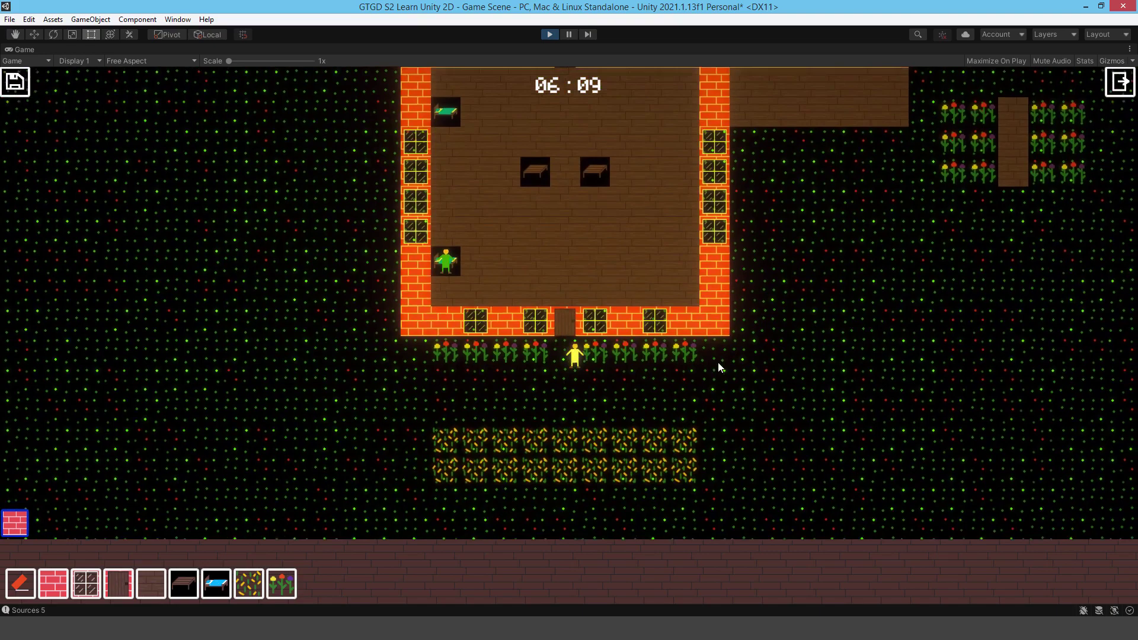
key(d)
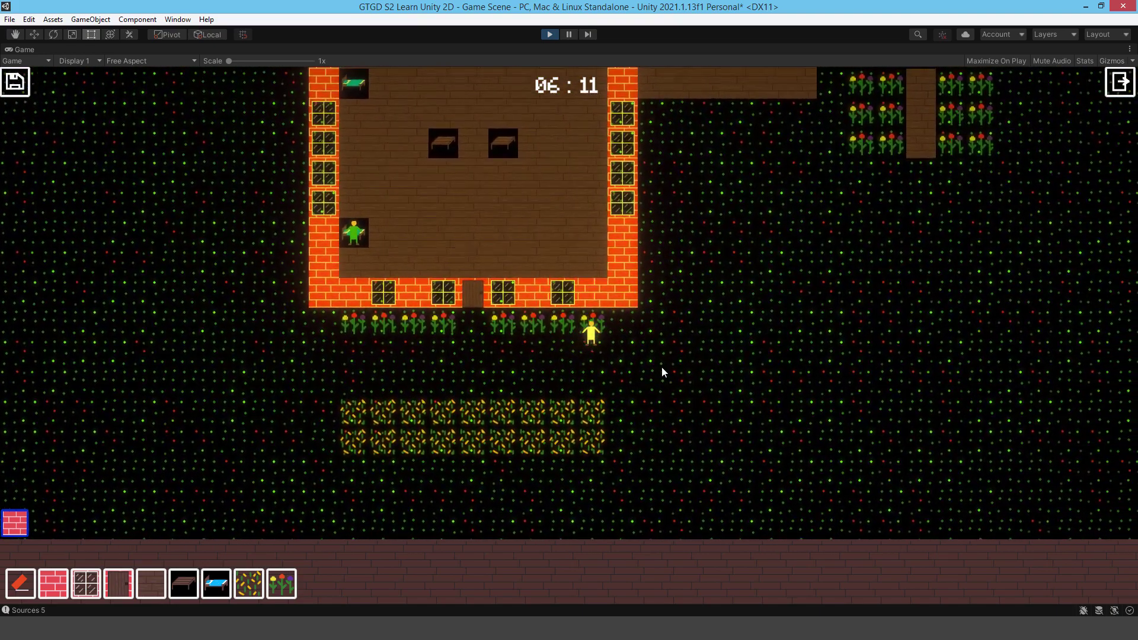
key(d)
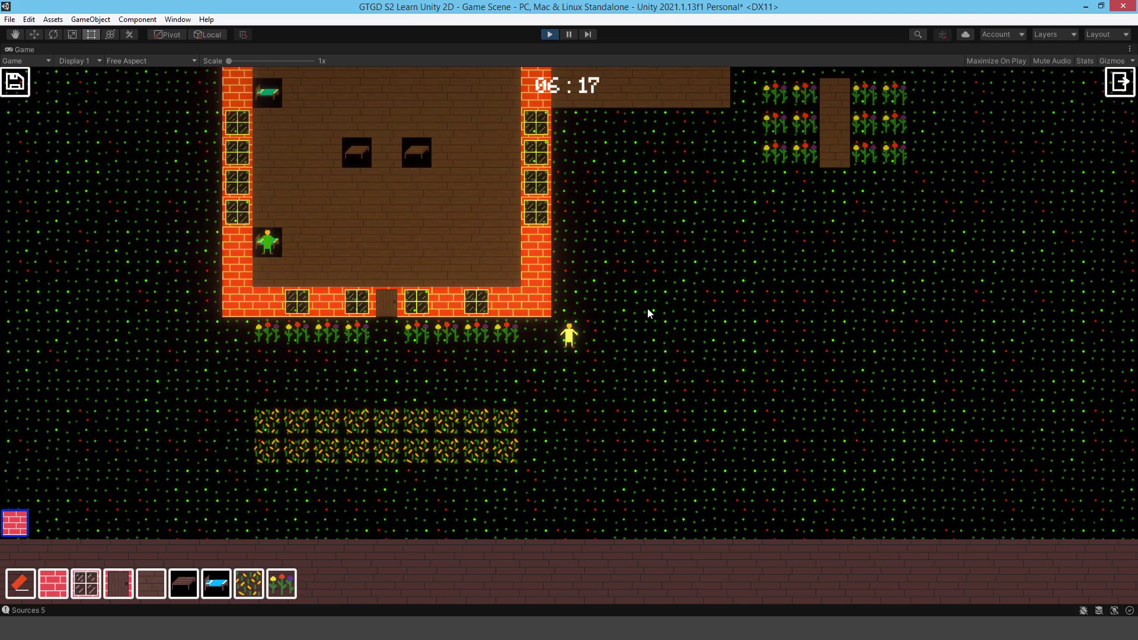
key(d)
key(w)
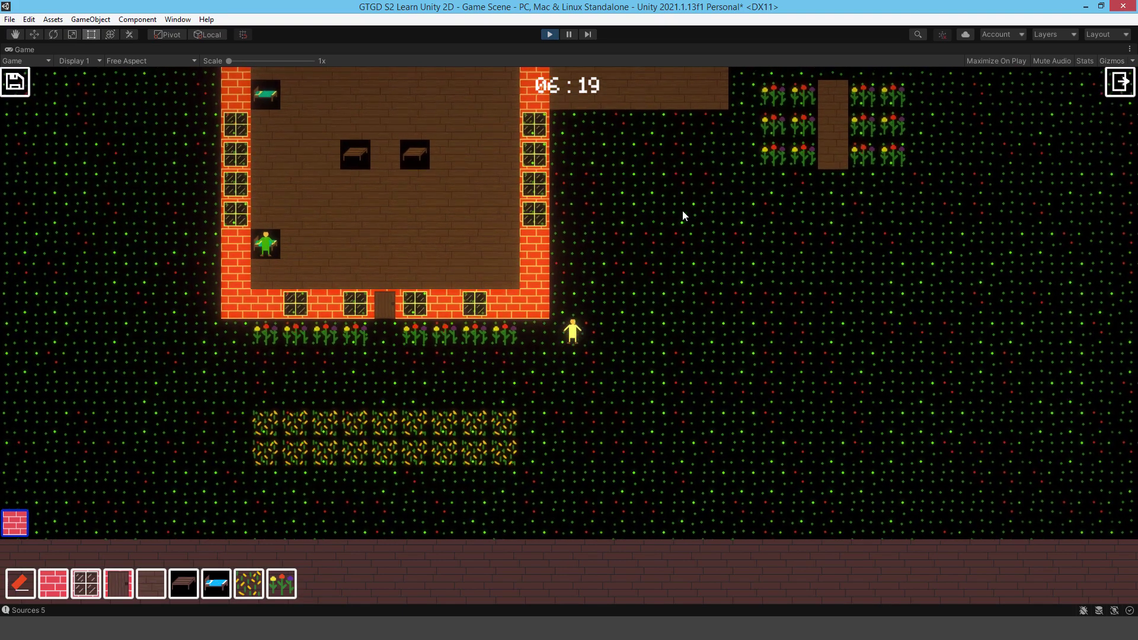
key(d)
key(w)
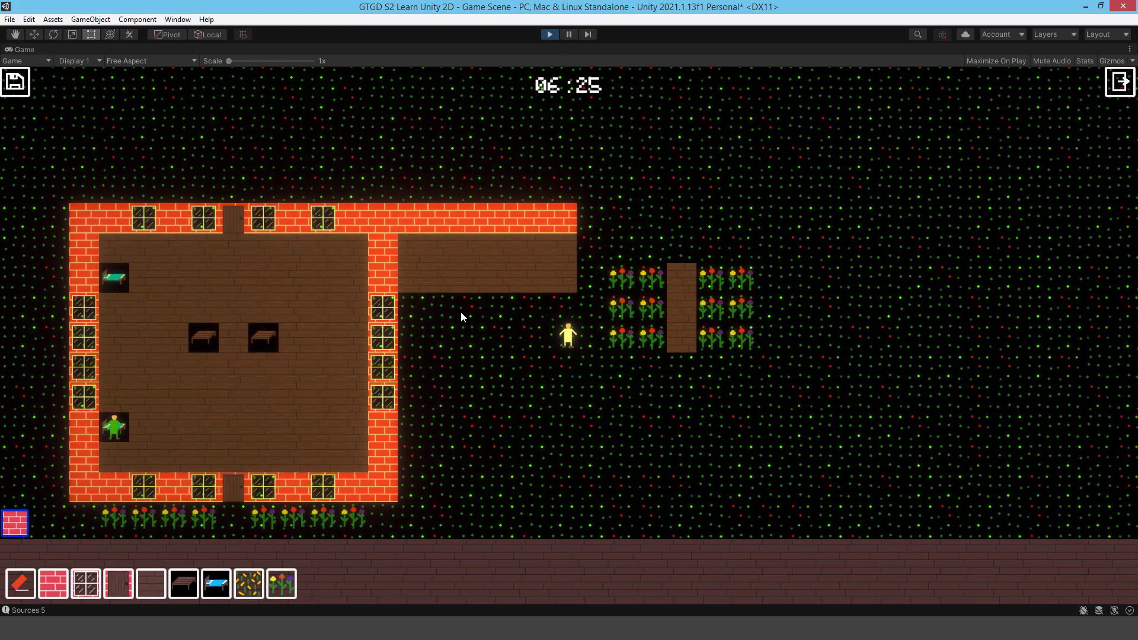
key(a)
key(w)
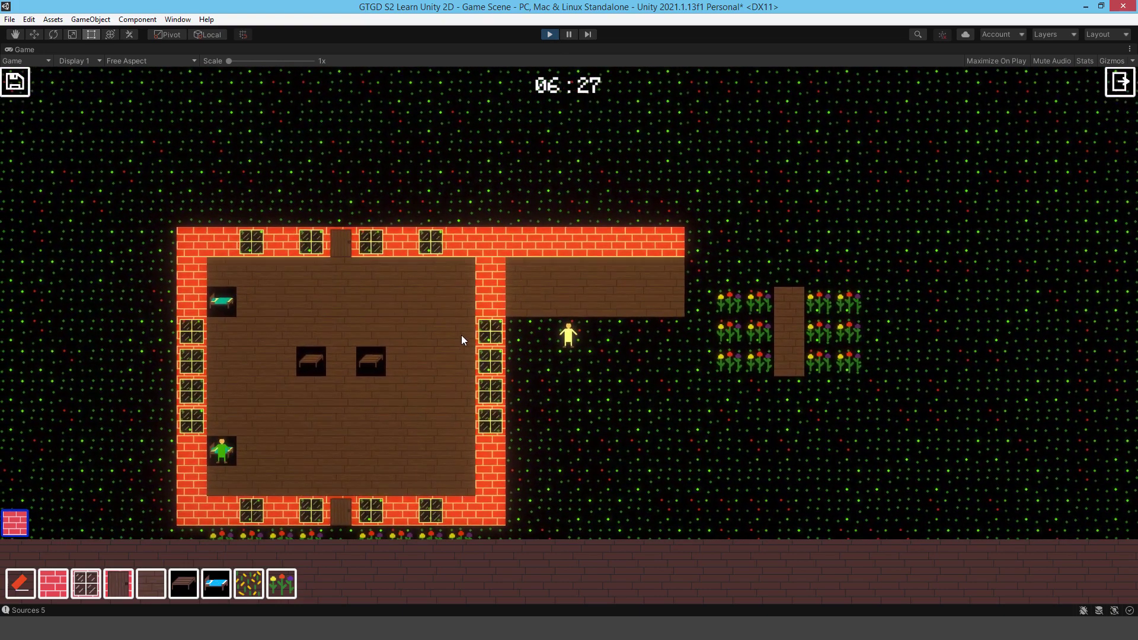
- Stop play mode and select BUTTON DELETE MODE under CANVAS CONSTRUCTION > Panel > Scroll View > Viewport > Content
click(549, 34)
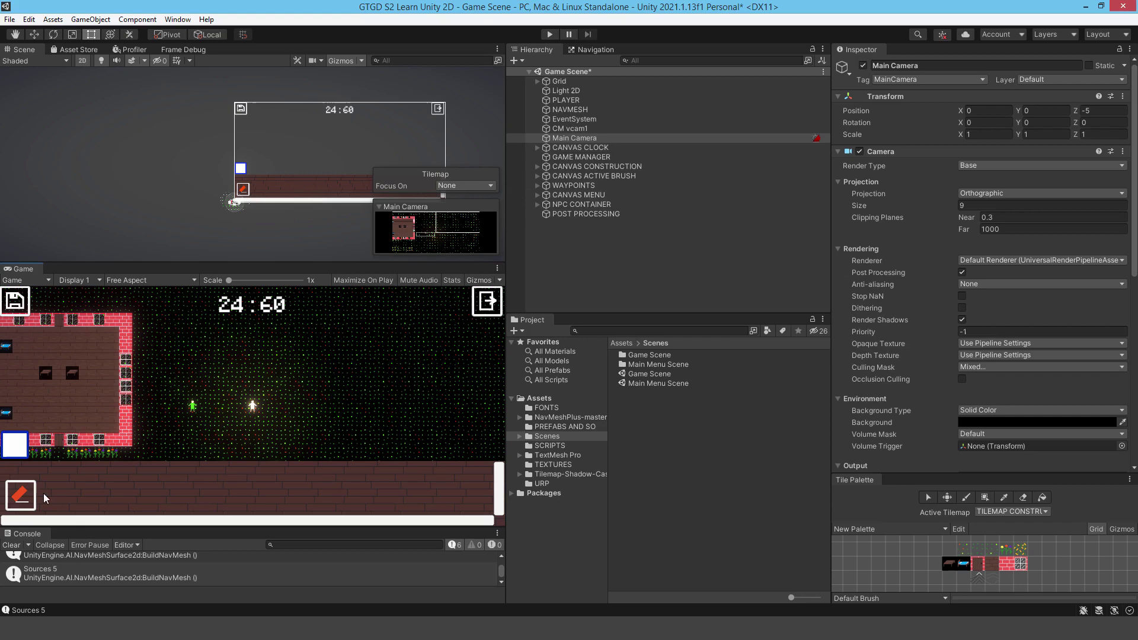
click(540, 168)
click(537, 167)
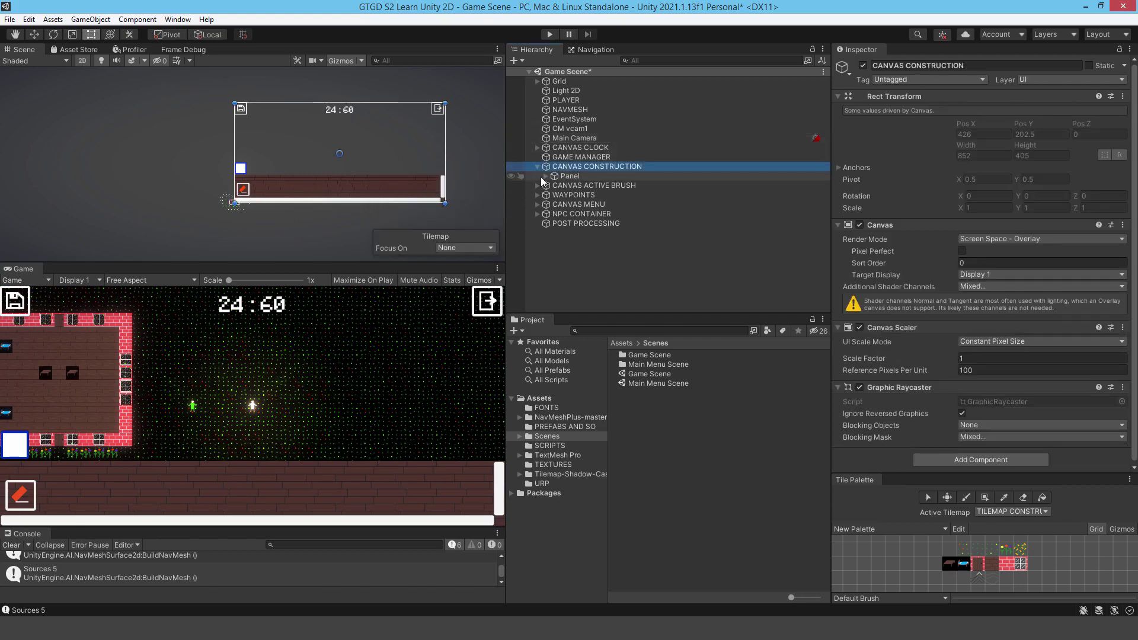
click(544, 176)
click(553, 186)
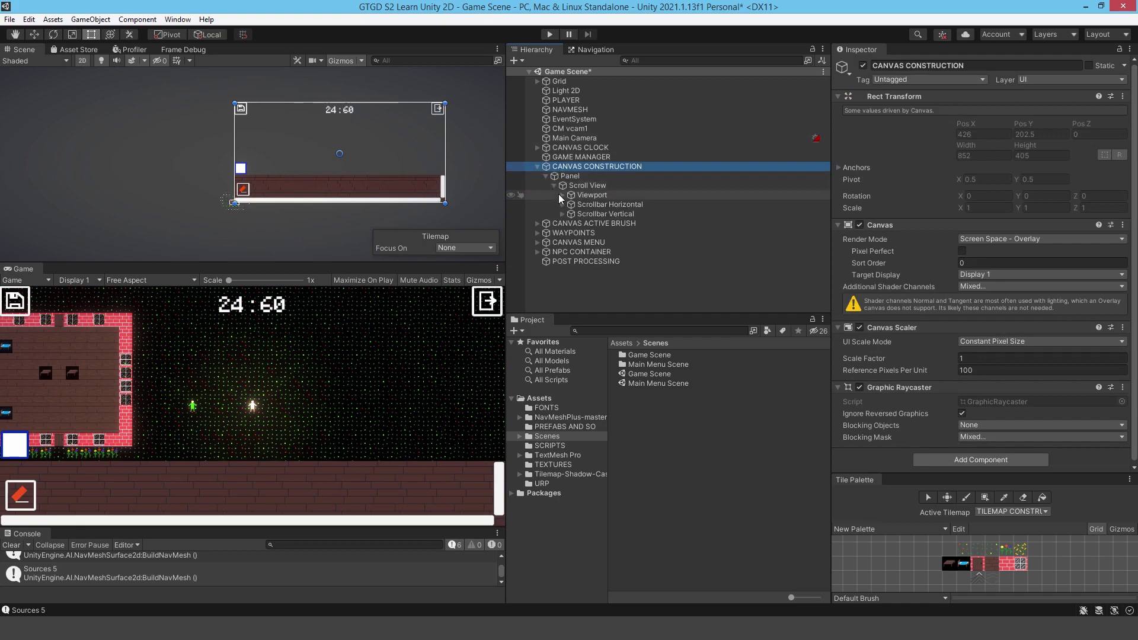
alt+click(562, 195)
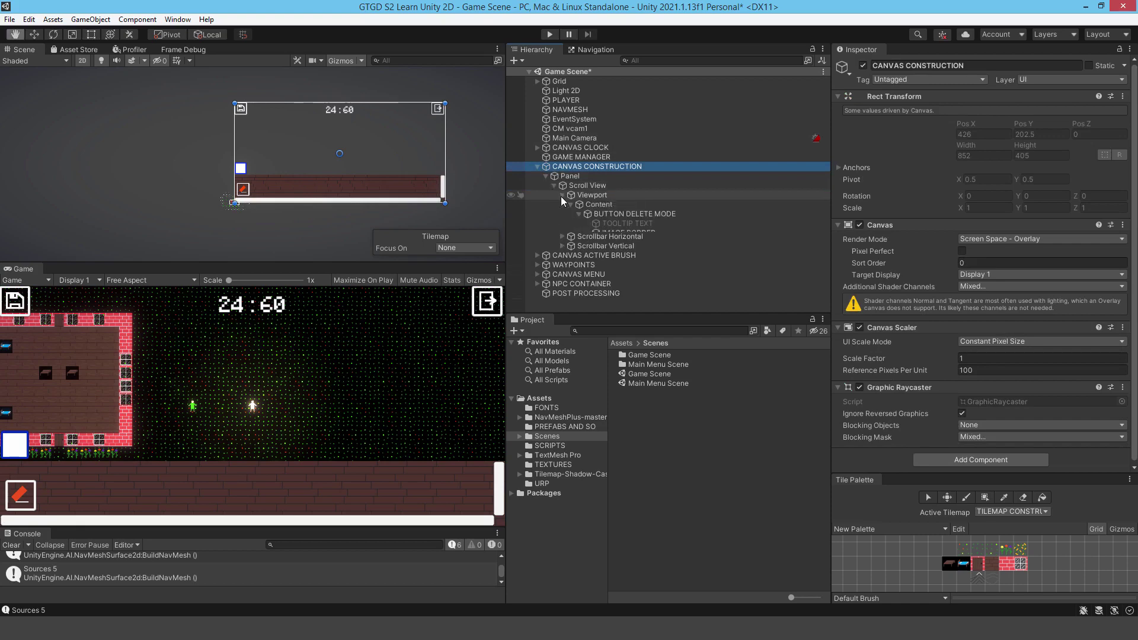
click(617, 215)
scroll(1034, 268, down, 6)
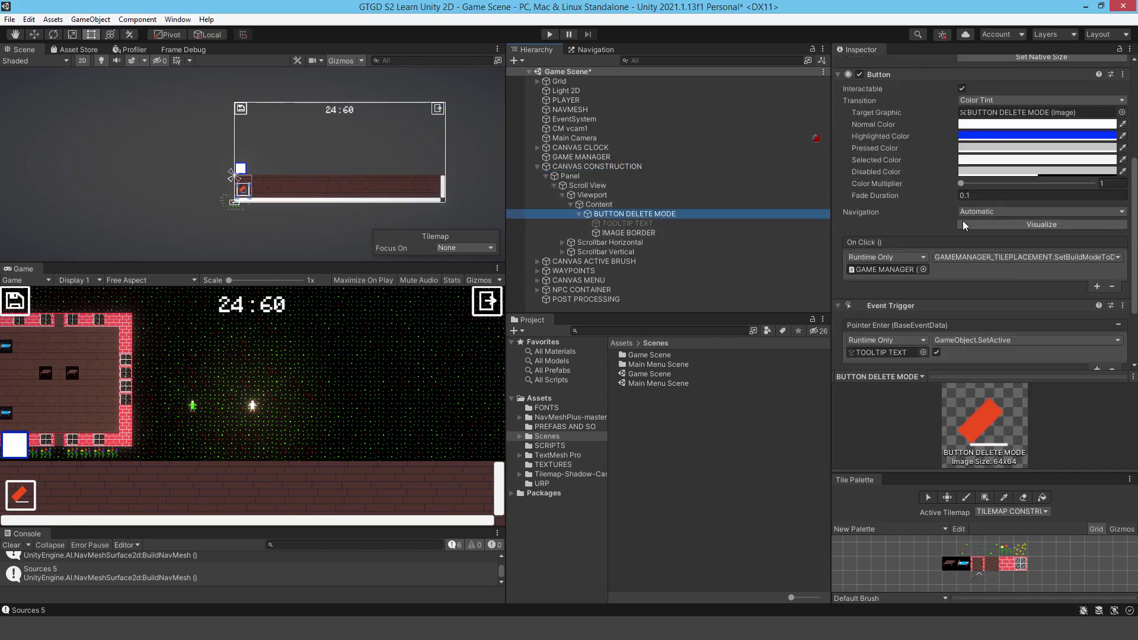
scroll(972, 223, up, 2)
- After a quick play test, set BUTTON DELETE MODE's Target Graphic to IMAGE BORDER
click(551, 35)
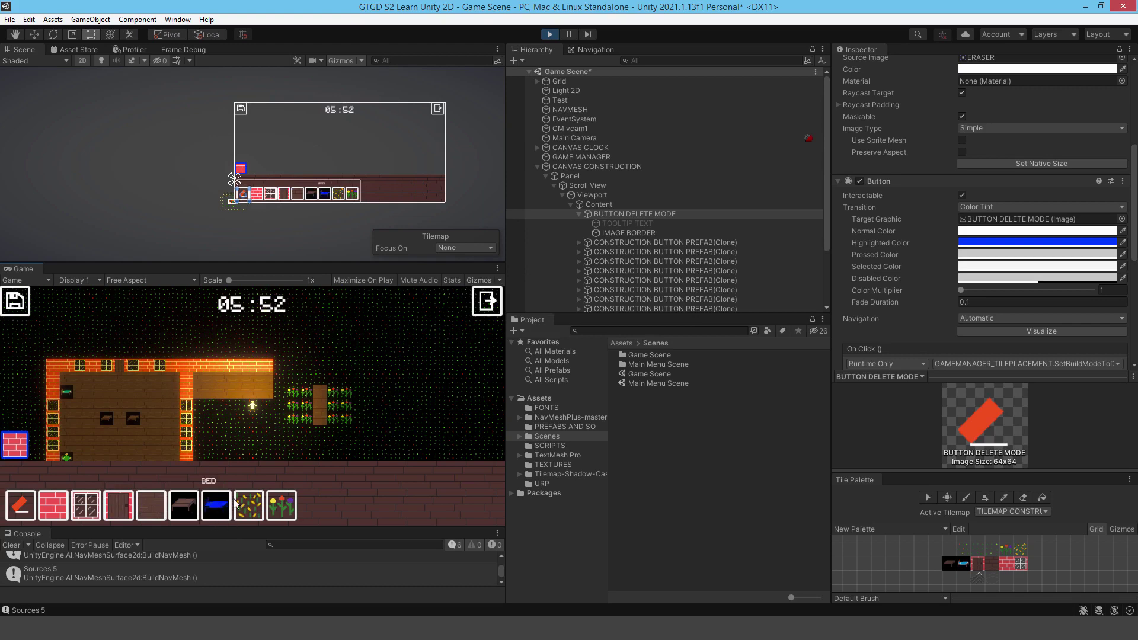
click(550, 34)
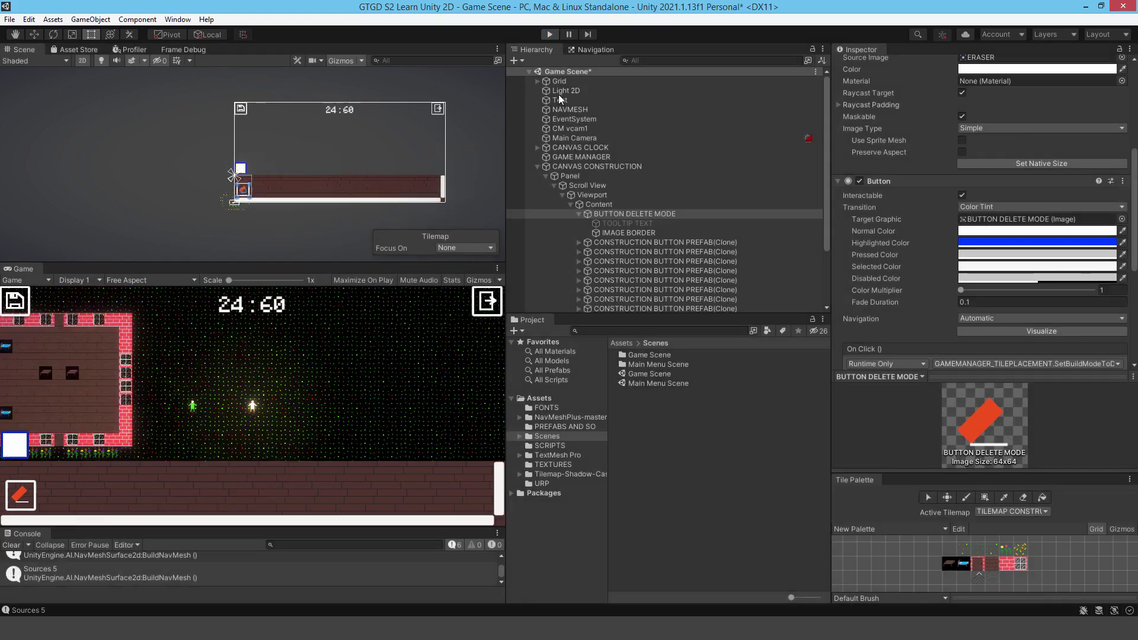
click(1019, 219)
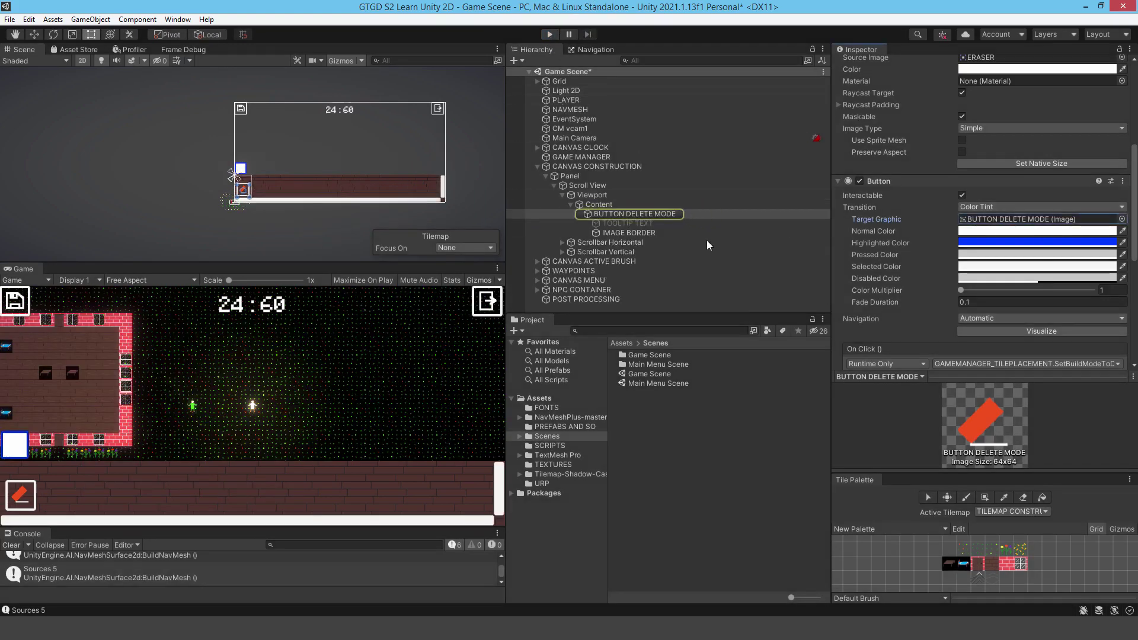
drag(681, 237, 994, 228)
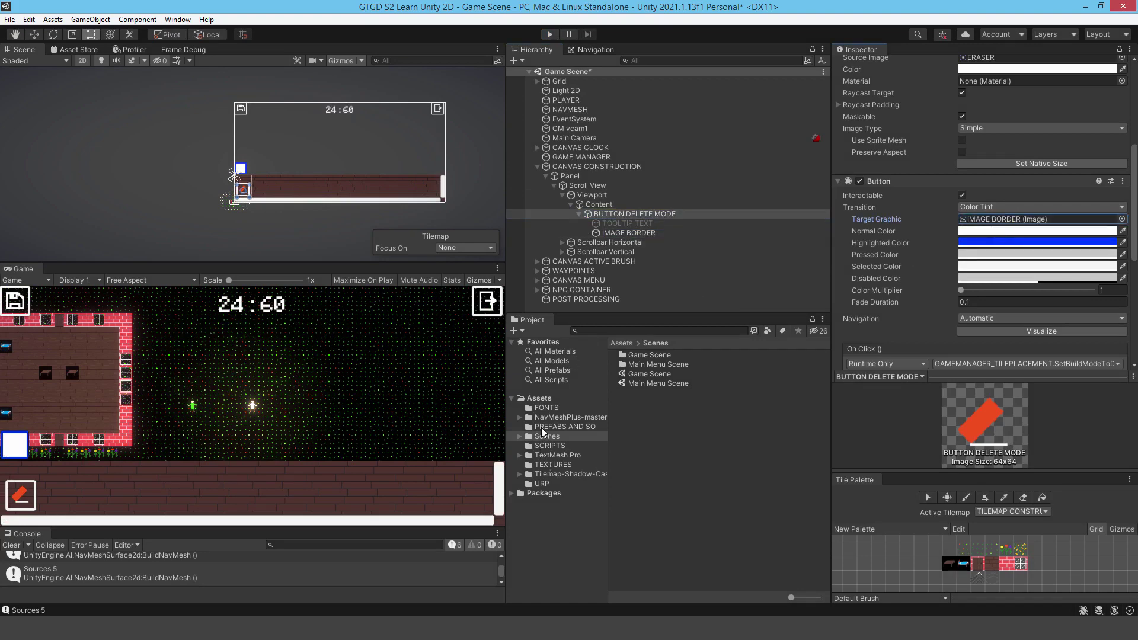
- Open CONSTRUCTION BUTTON PREFAB from PREFABS AND SO and drag IMAGE BORDER into its Target Graphic
click(557, 426)
click(669, 364)
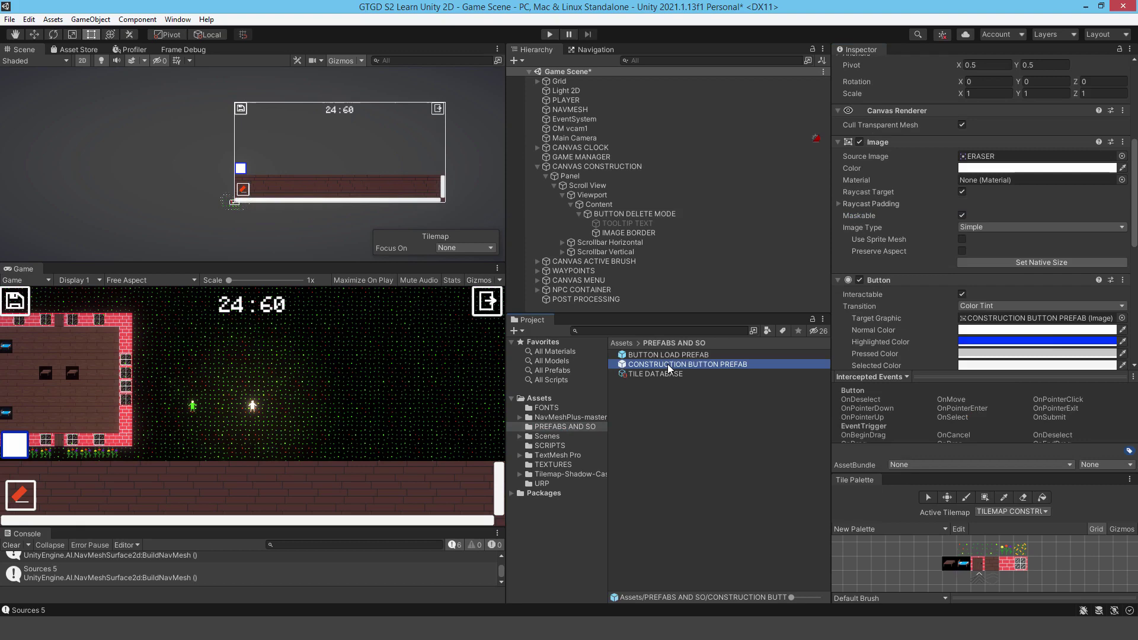
scroll(972, 181, up, 5)
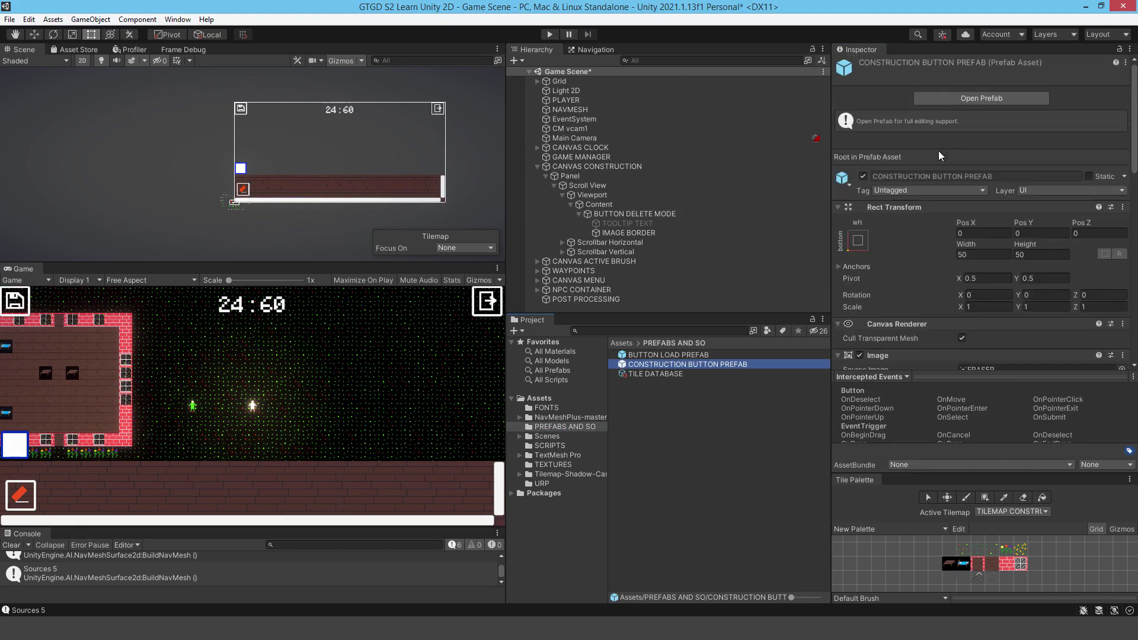
click(944, 97)
scroll(972, 231, down, 4)
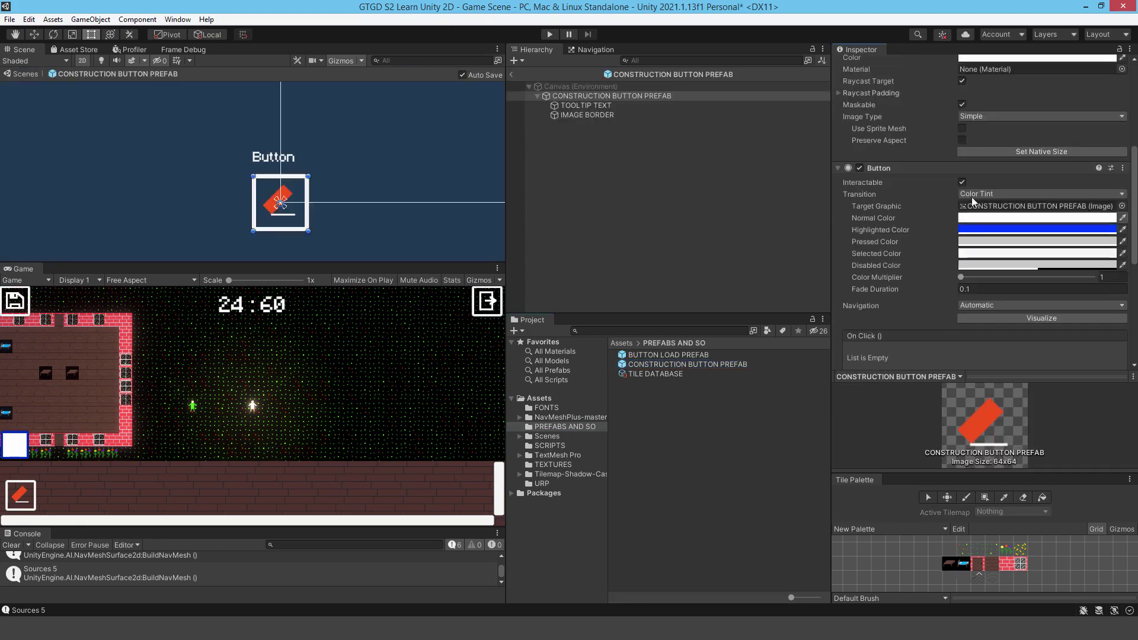
click(974, 207)
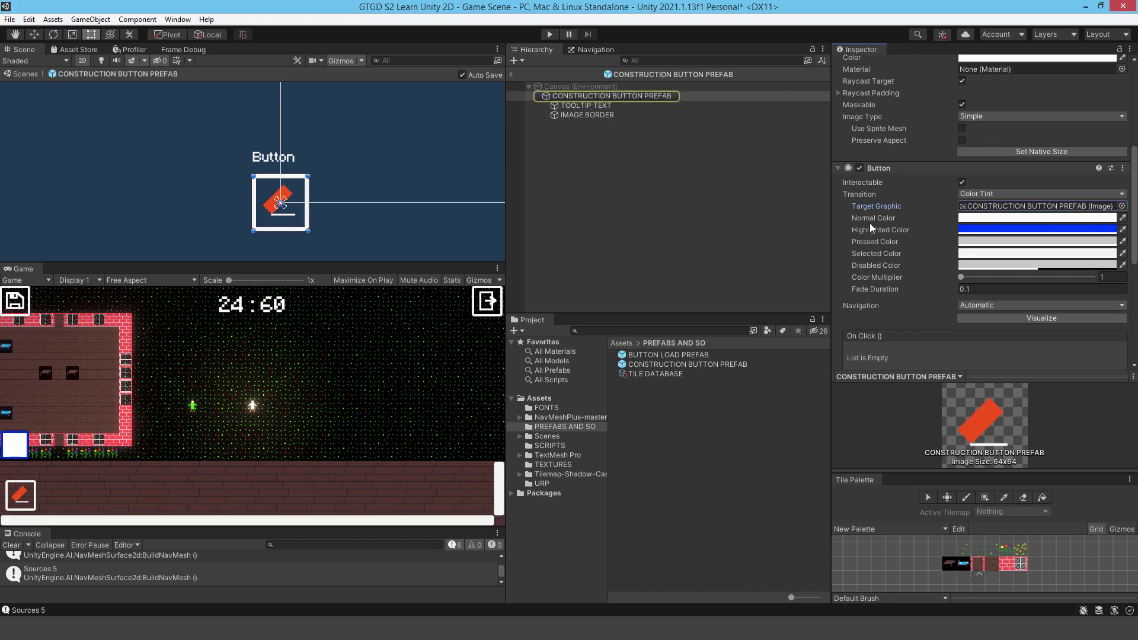
drag(585, 116, 1008, 206)
- Exit prefab mode, collapse CANVAS CONSTRUCTION, and save the Game Scene
click(512, 75)
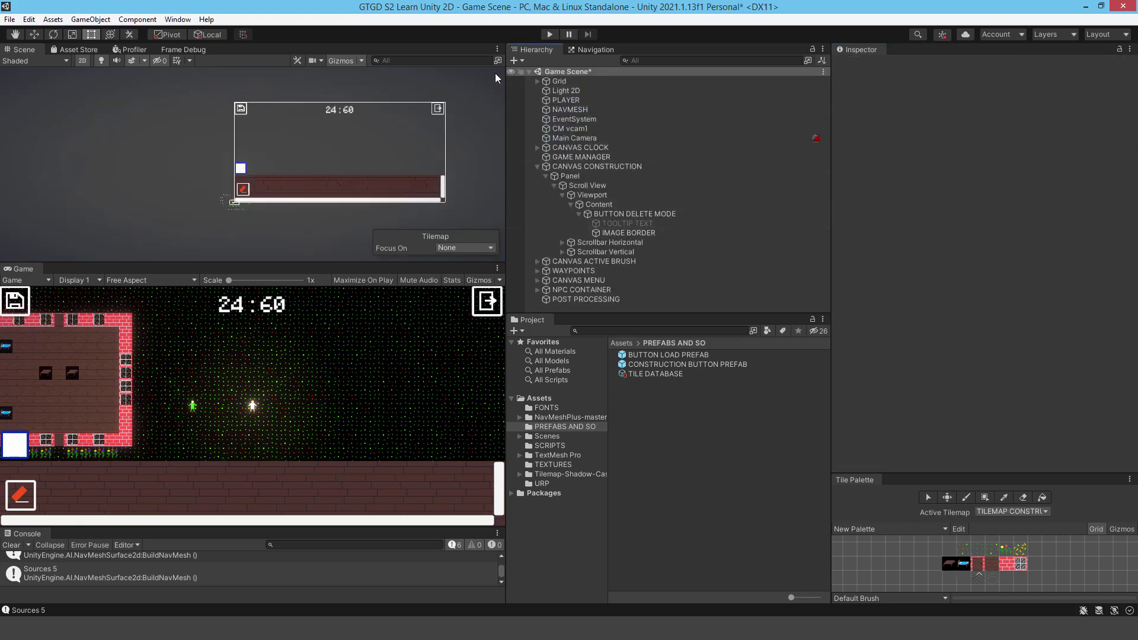
click(537, 167)
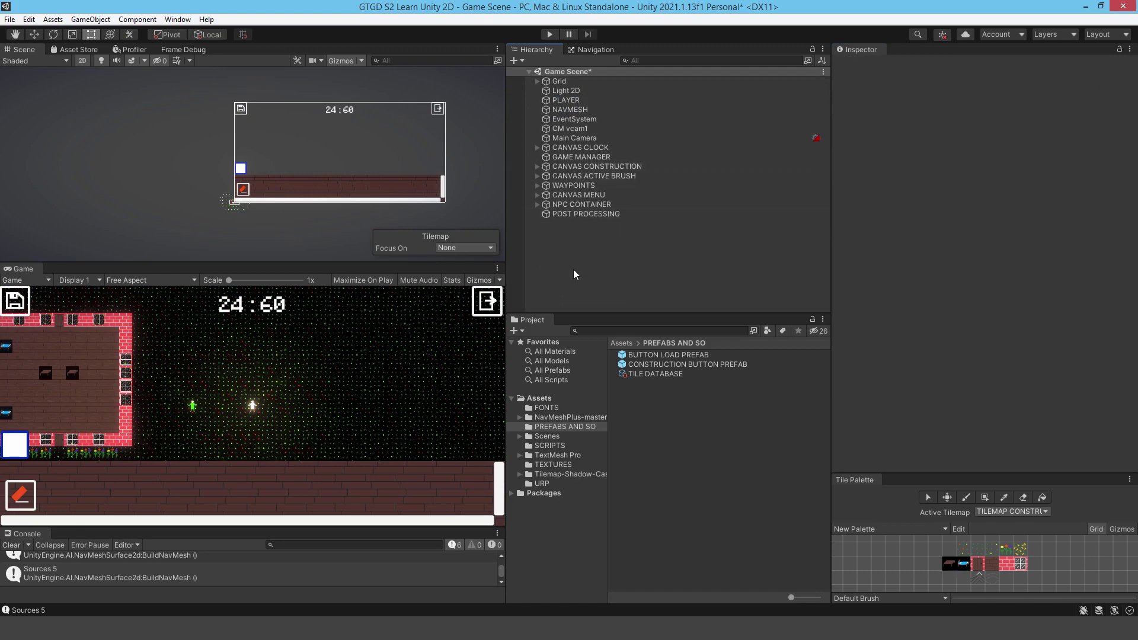
key(ctrl+s)
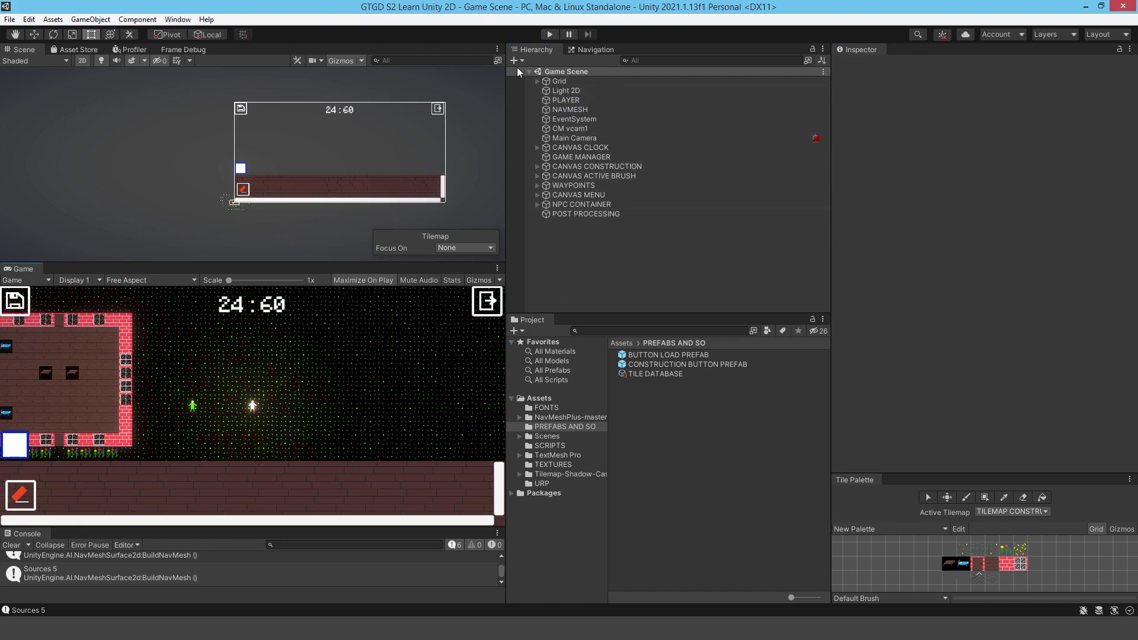
click(550, 35)
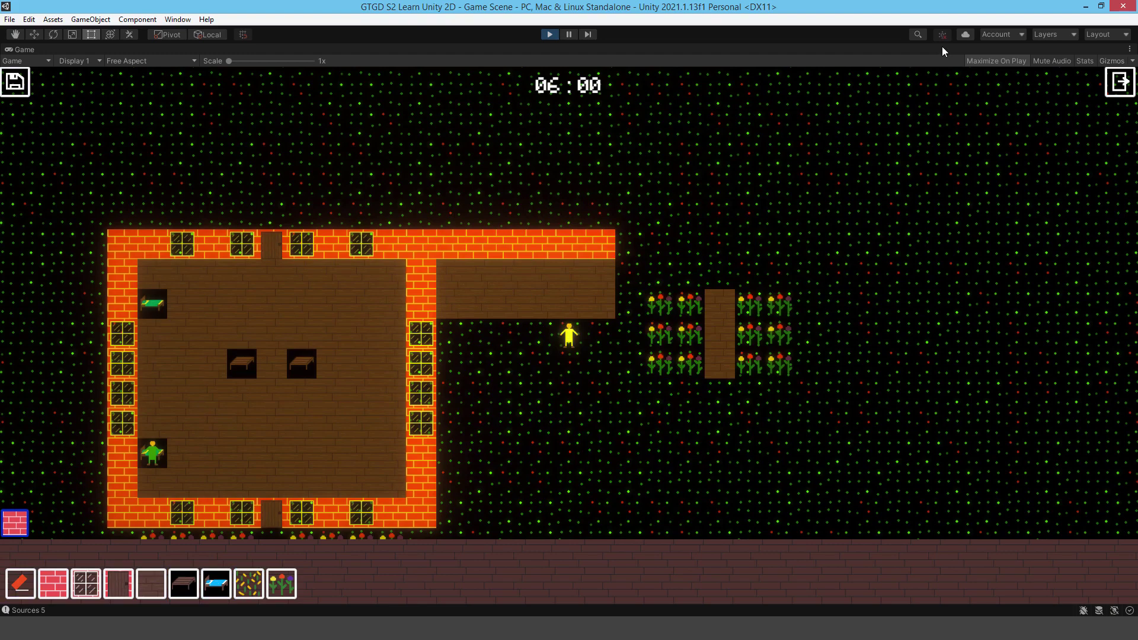
key(s)
key(s)
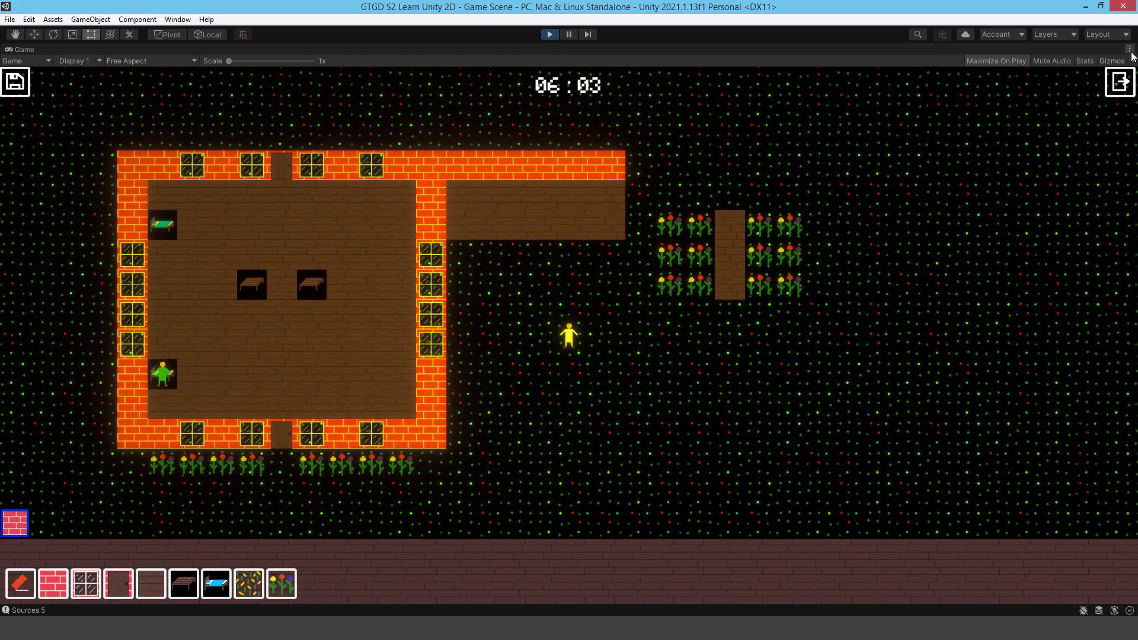
click(549, 33)
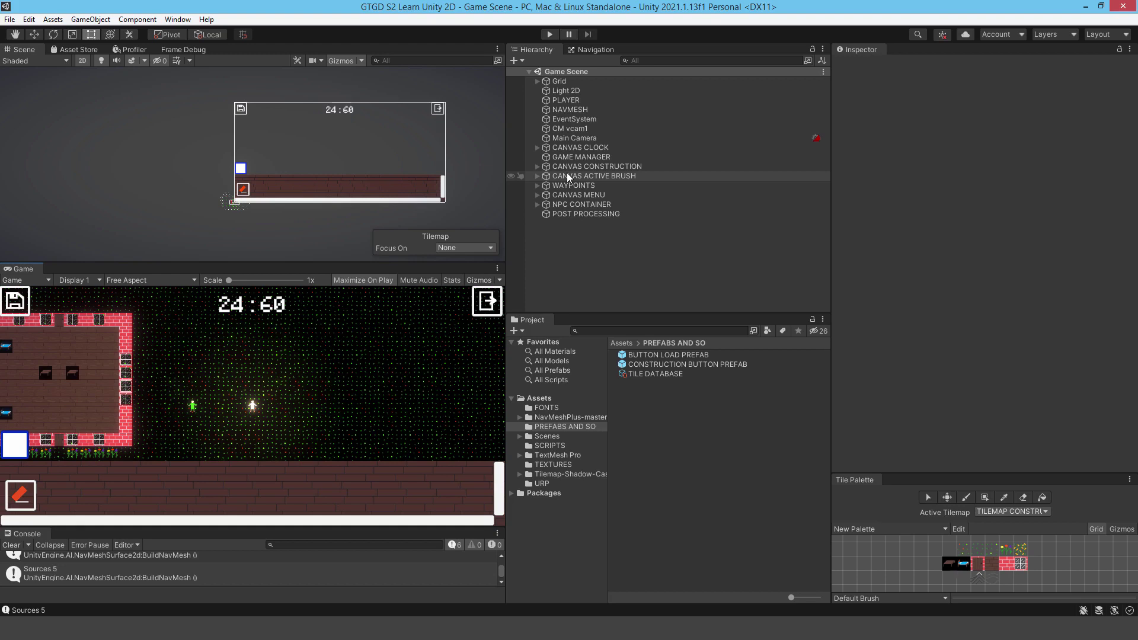
- Select POST PROCESSING to show its navy Vignette at 0.35 and Bloom intensity 1
click(572, 215)
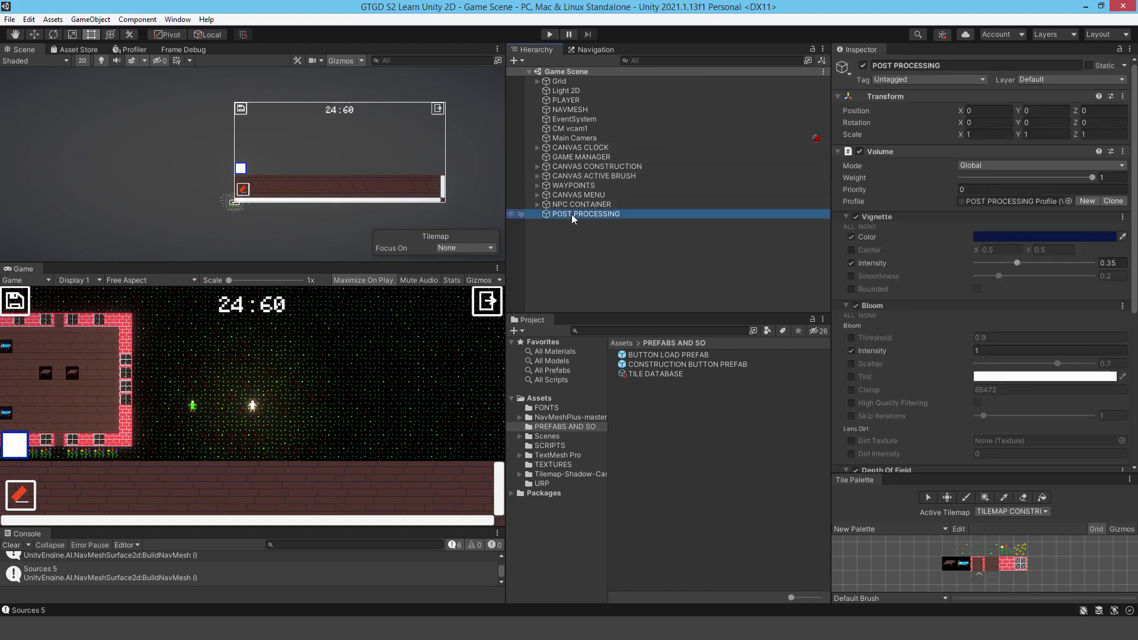